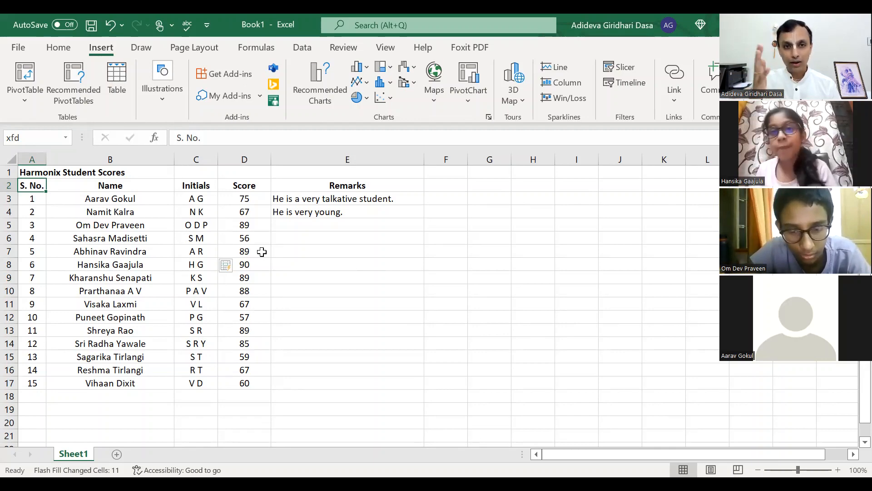
click(334, 273)
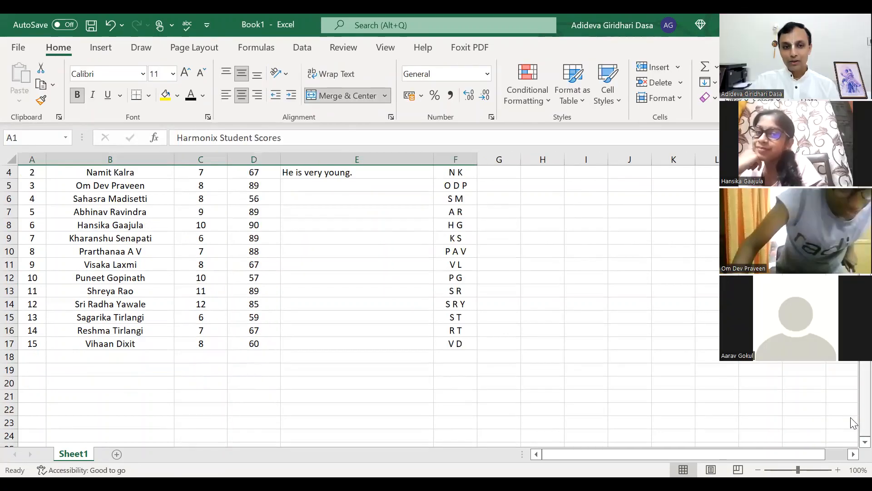
scroll(852, 422, up, 1)
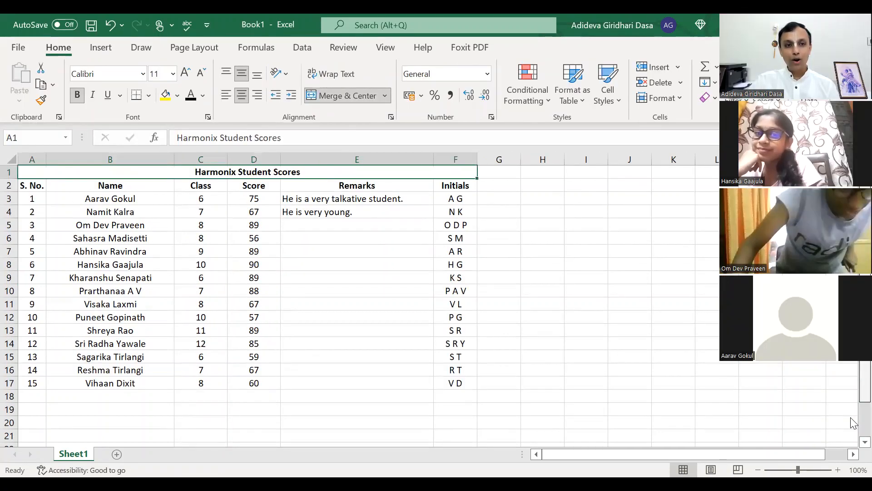
- Try to insert a 2-D clustered column chart with only the merged title cell selected, and undo it
click(101, 48)
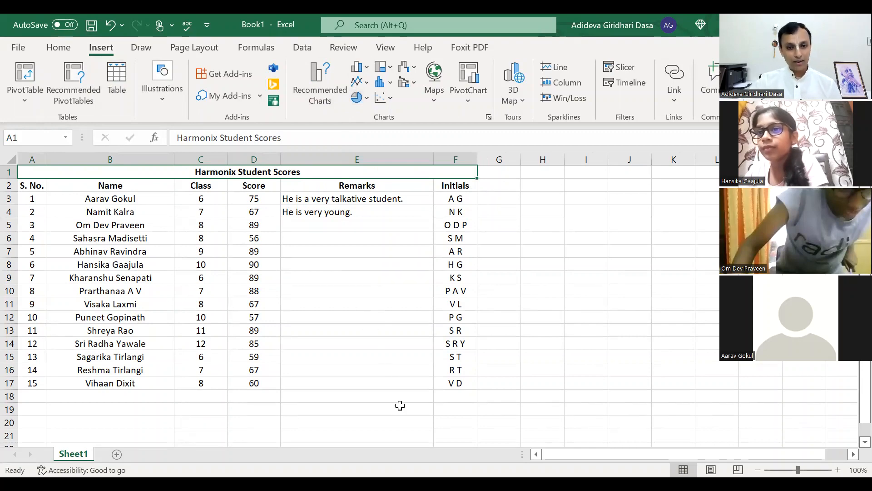
click(359, 68)
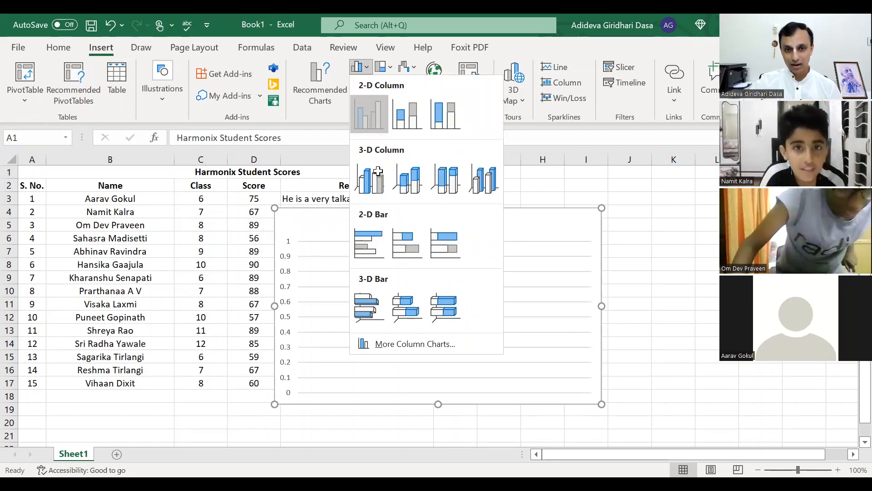
click(371, 121)
click(477, 331)
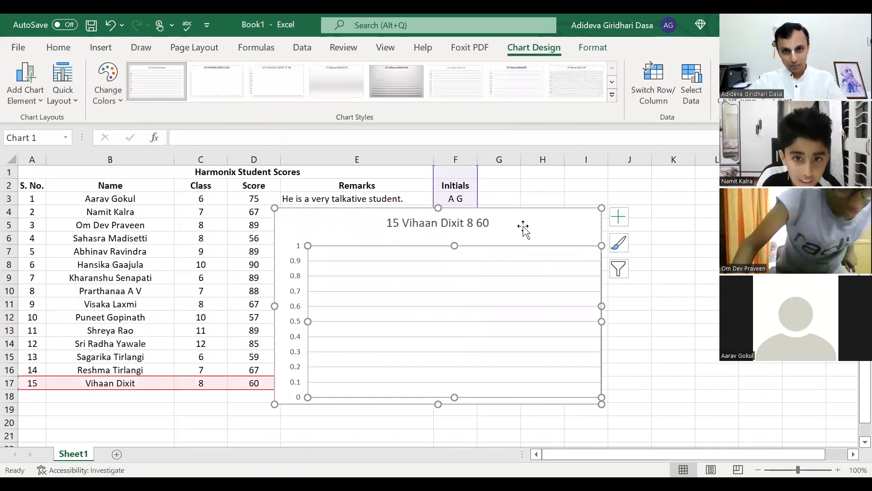
key(ctrl+z)
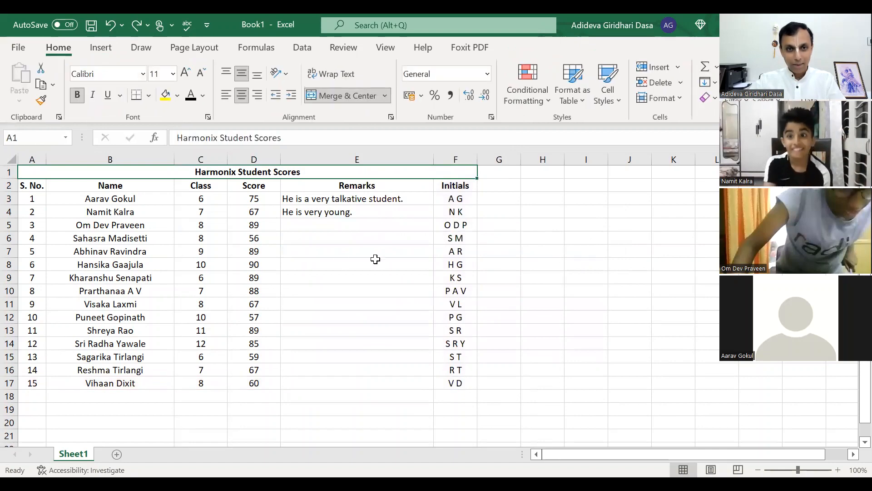
click(376, 254)
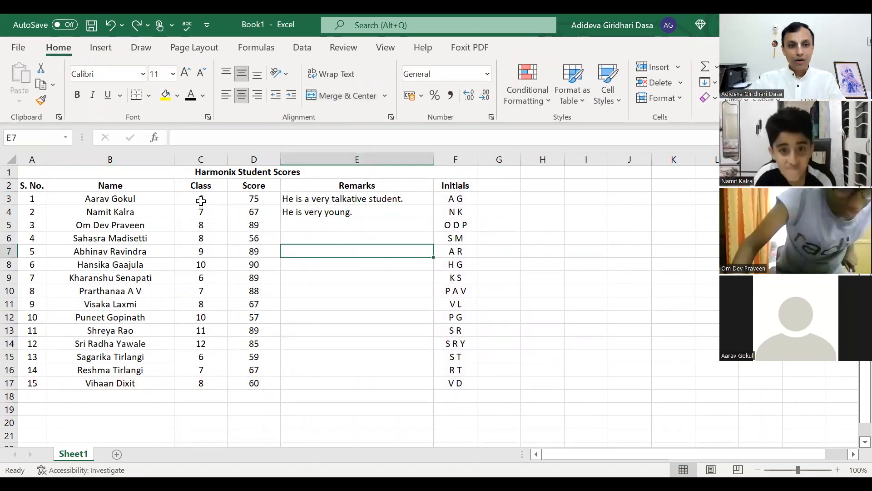
- Insert a 2-D clustered column chart from the Class and Score columns, C2:D17
drag(197, 187, 262, 386)
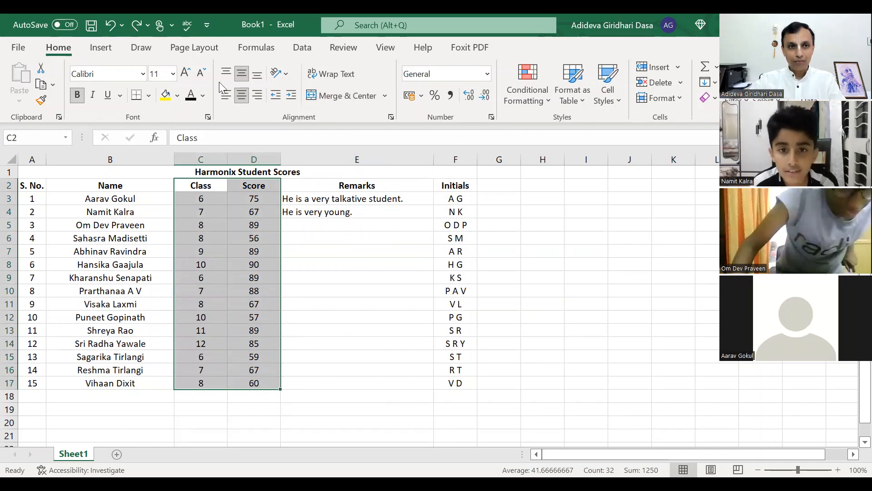
click(101, 50)
click(361, 67)
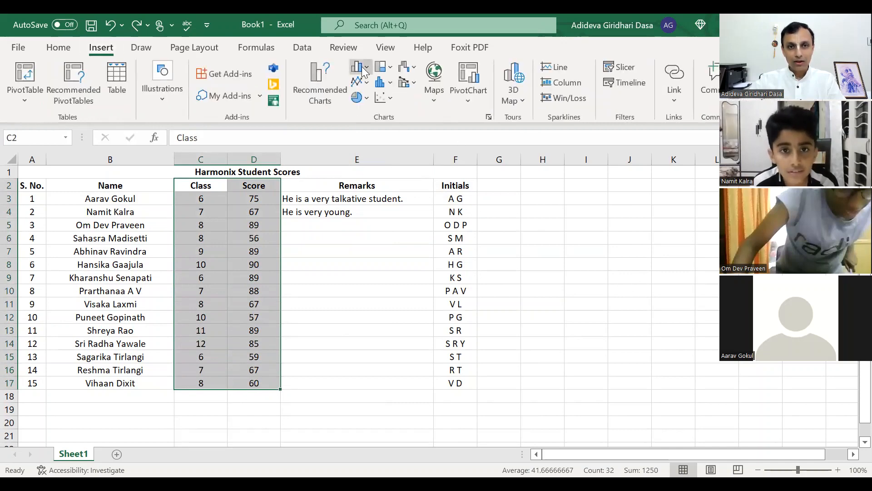
click(369, 119)
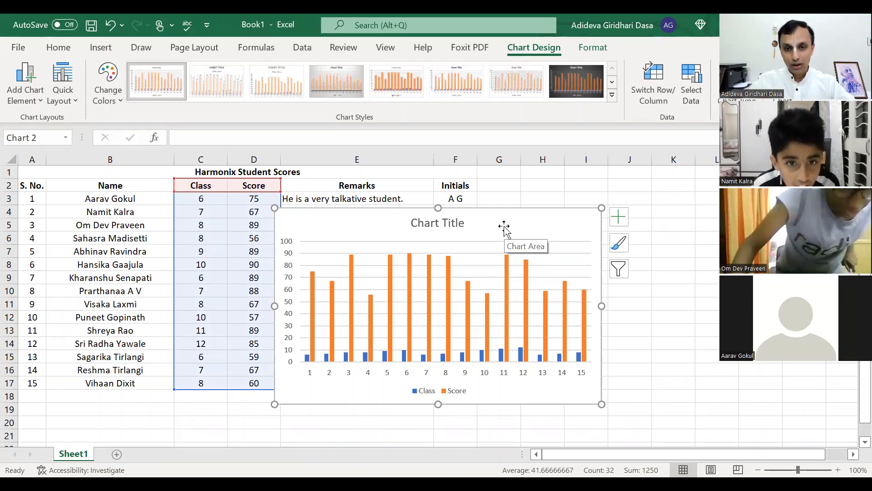
- Open the plot area formatting options of the Class and Score chart, and remove the chart from the sheet
click(500, 279)
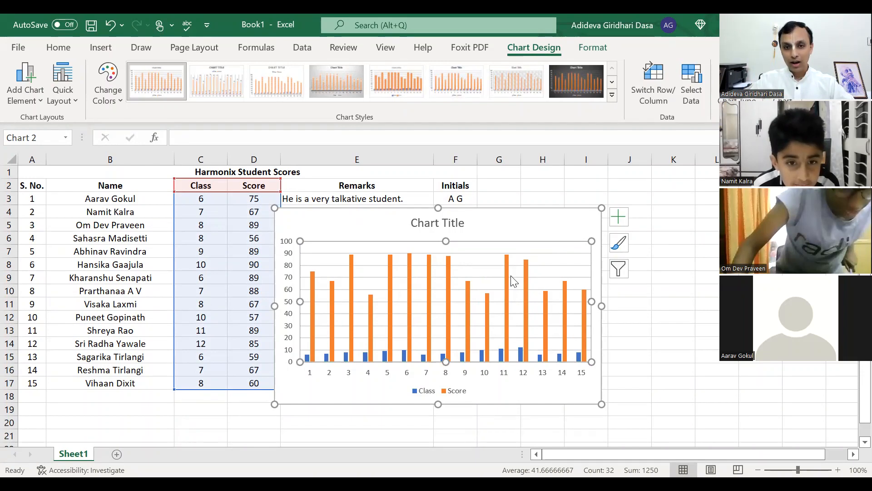
double_click(490, 256)
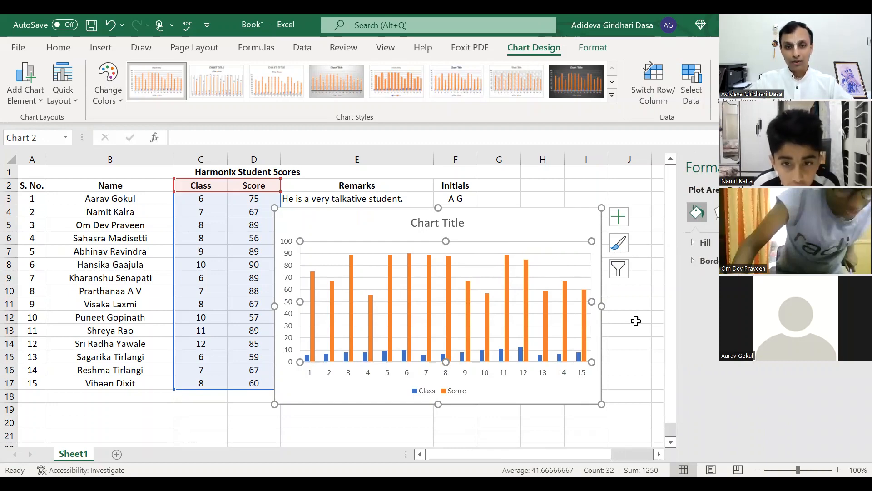
click(636, 322)
click(530, 226)
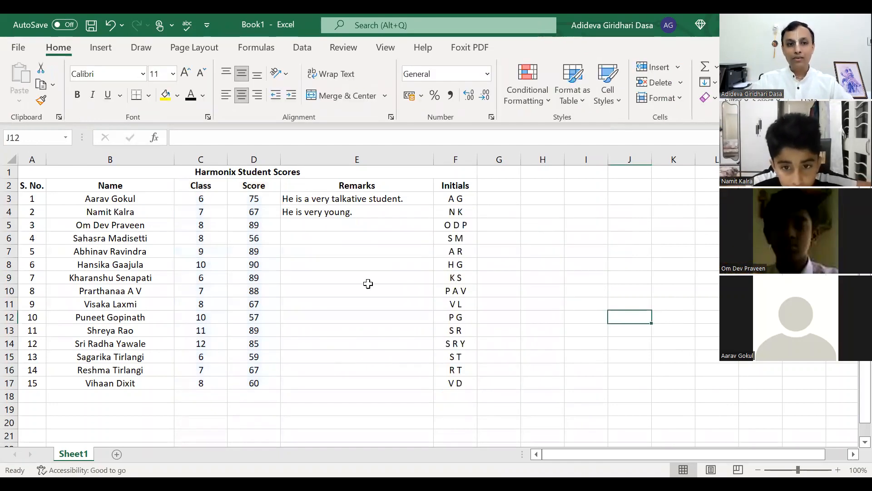
click(368, 282)
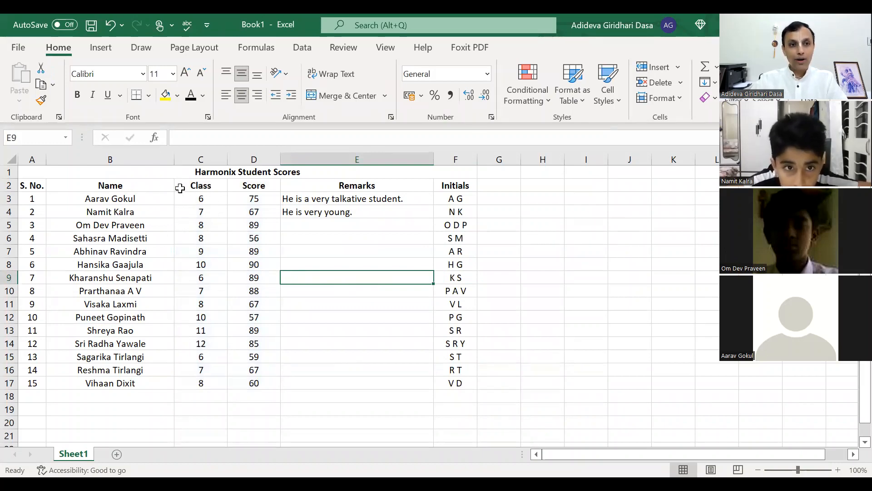
- Try a 2-D clustered bar chart on the S. No., Class and Score columns, and discard it
drag(35, 184, 32, 383)
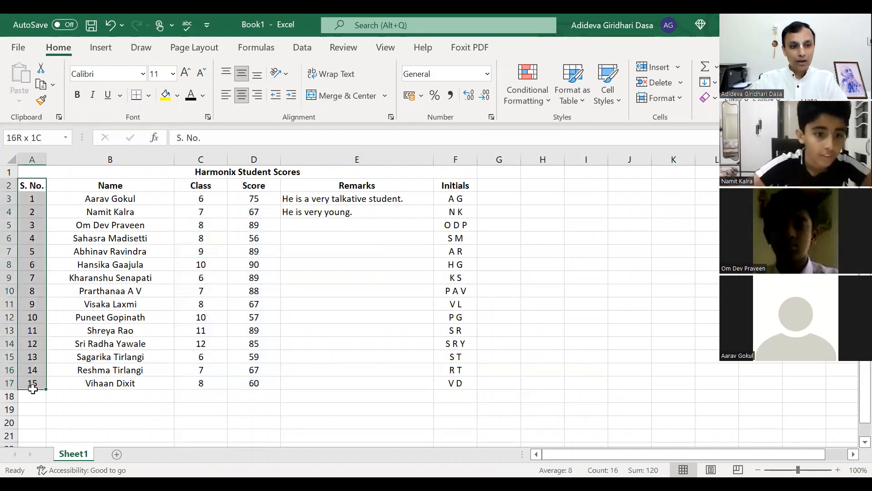
ctrl+click(218, 187)
drag(223, 192, 253, 381)
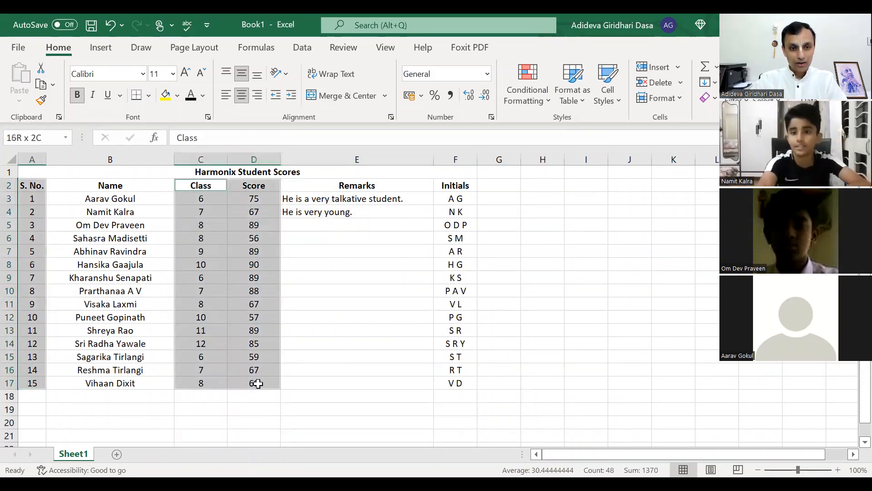
click(102, 47)
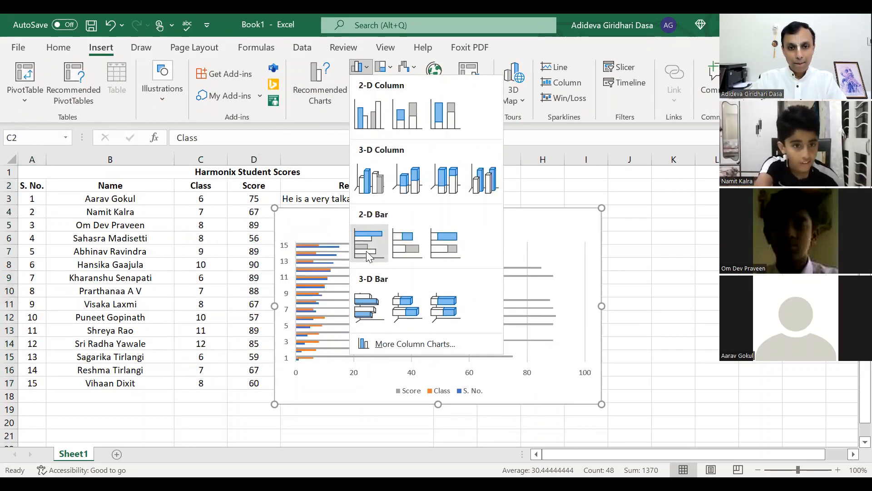
click(372, 247)
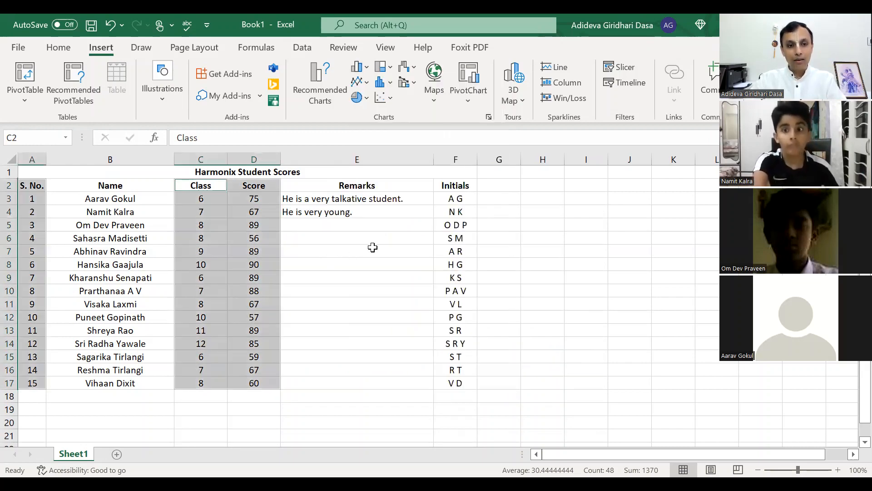
click(390, 264)
key(ctrl+Home)
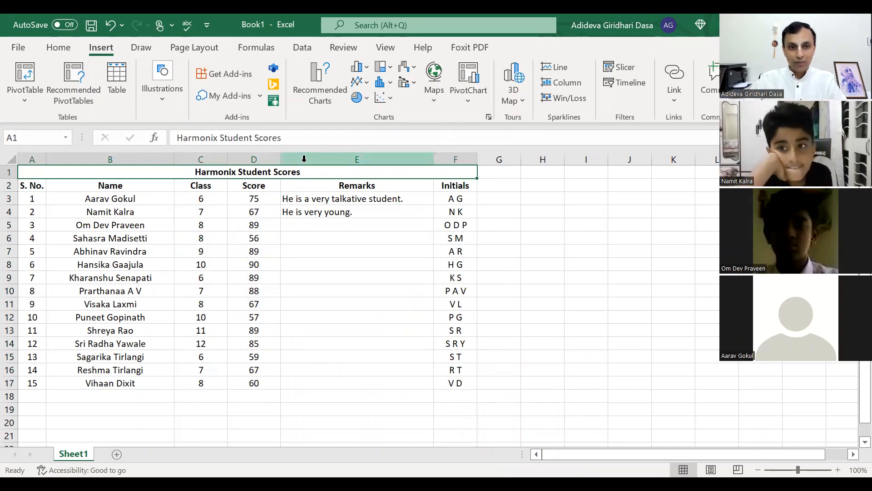
- Browse the recommended charts for the score table, preview the Clustered Column suggestion, and dismiss the chart selection without inserting
click(230, 212)
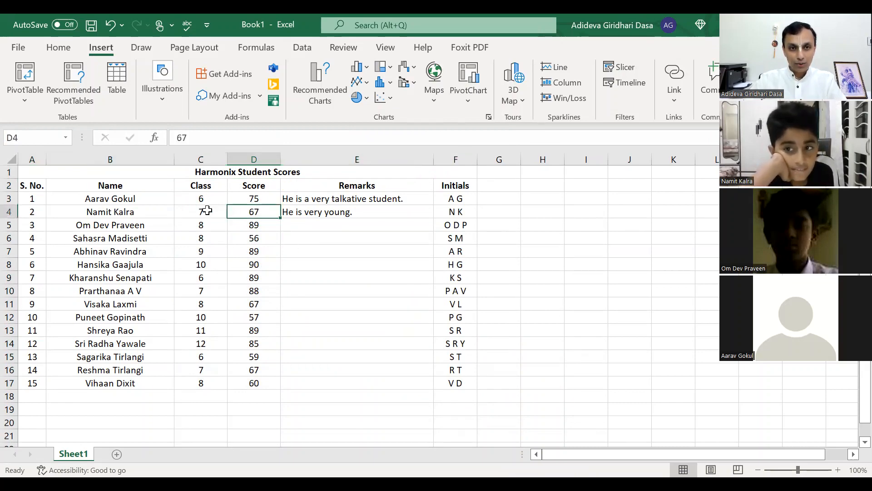
click(320, 85)
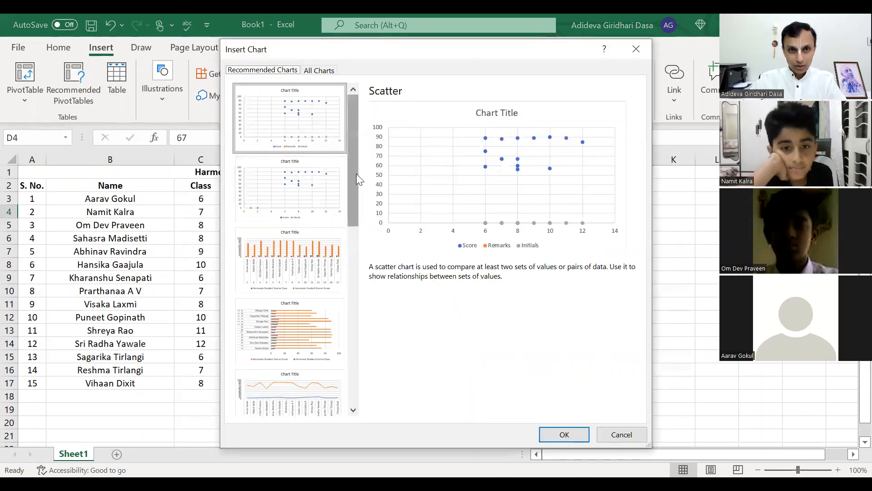
scroll(356, 173, down, 1)
scroll(355, 174, down, 2)
click(306, 183)
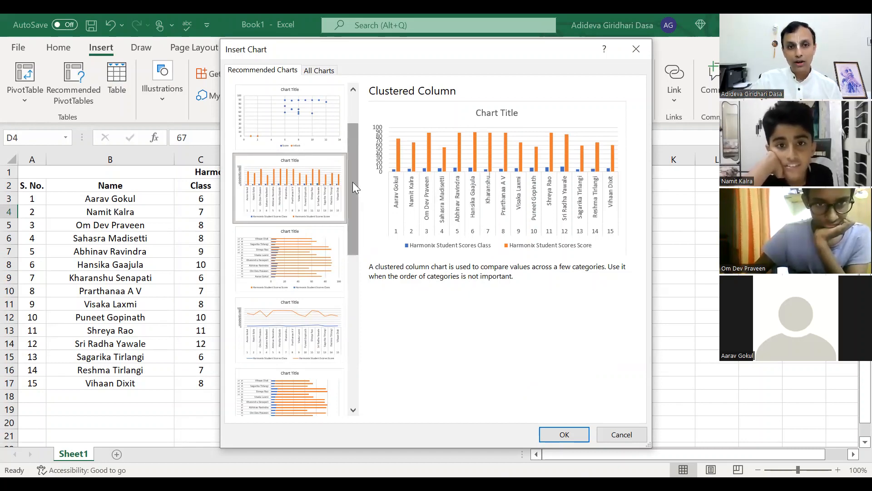
drag(353, 182, 354, 152)
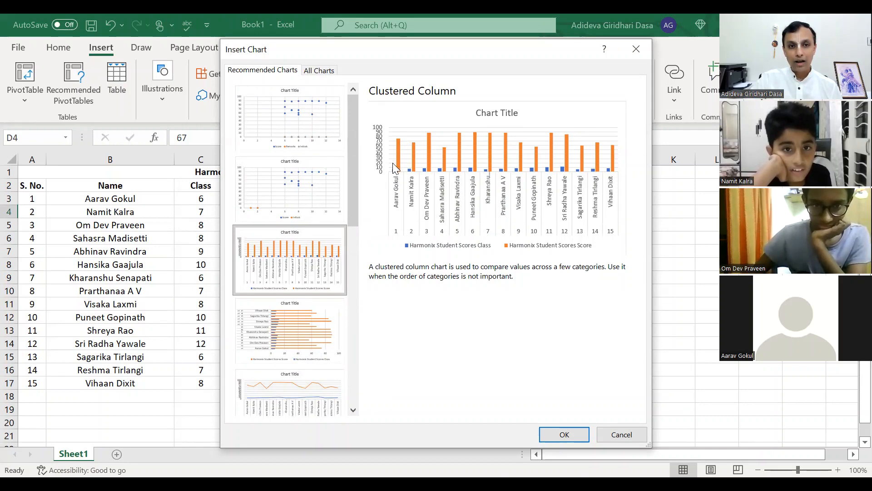
click(618, 434)
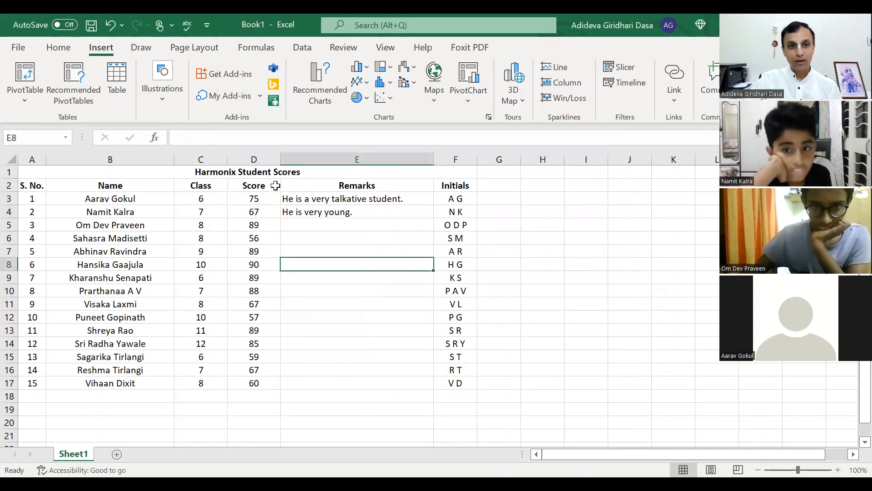
- Preview the 100% Stacked Column, Pareto and Funnel suggestions among the recommended charts for the student table
click(186, 174)
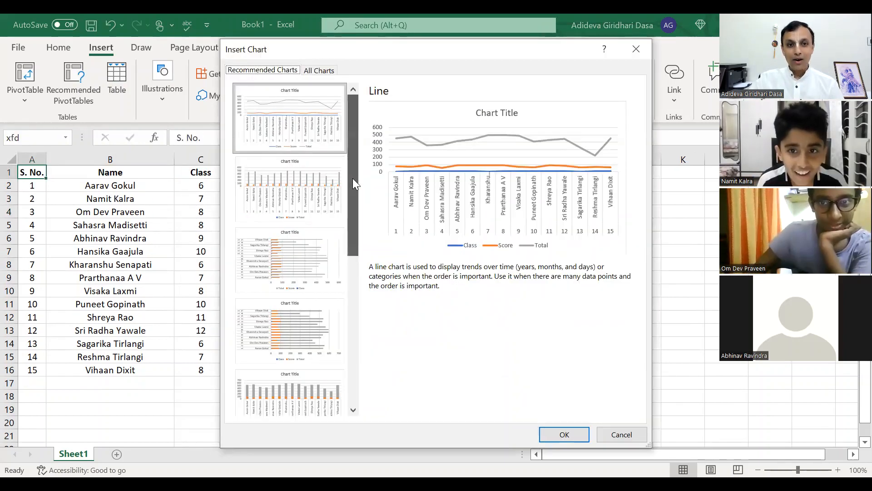
drag(352, 178, 358, 318)
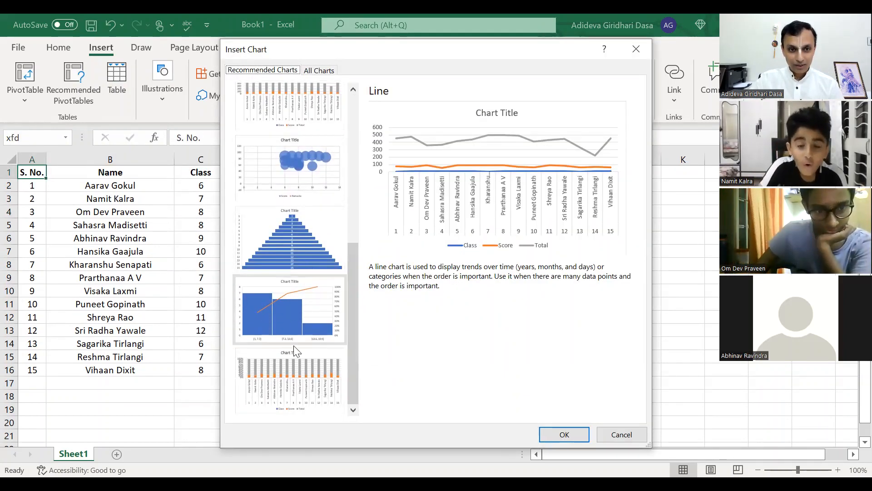
click(294, 381)
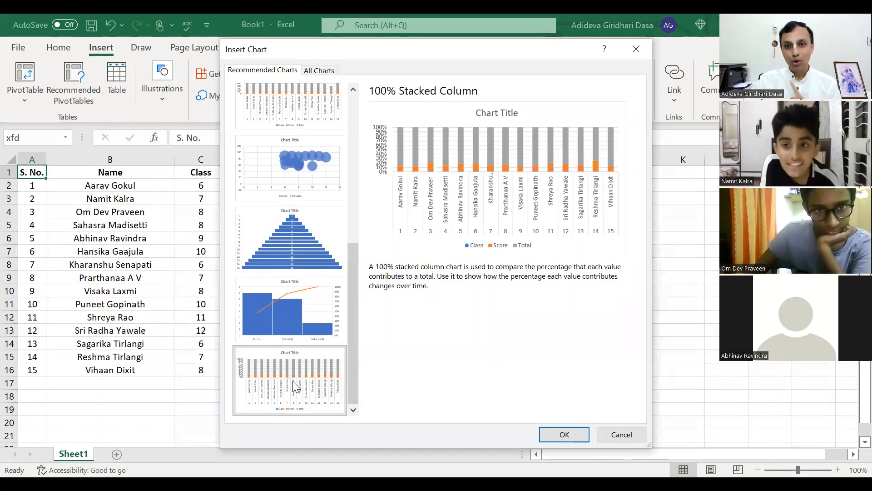
click(295, 327)
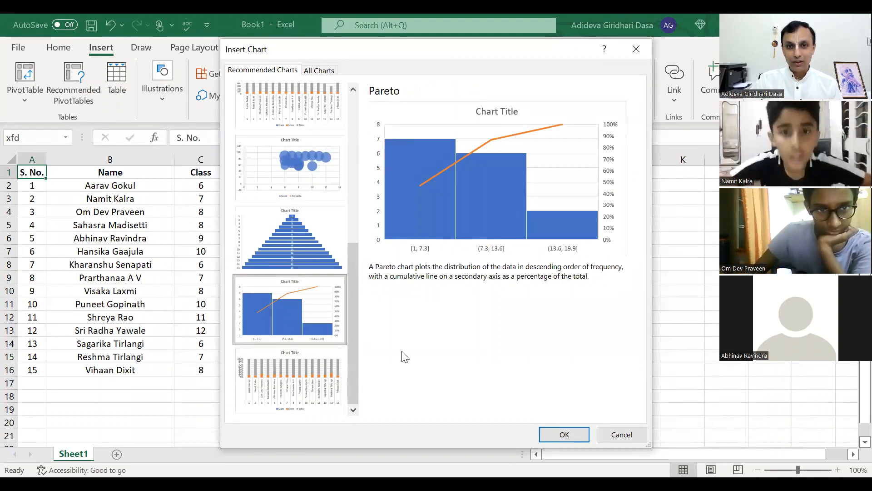
click(276, 226)
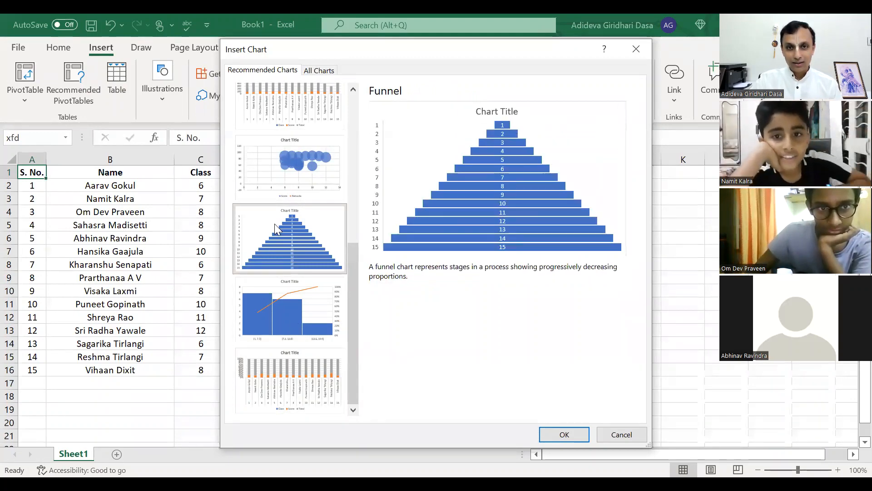
drag(351, 299, 350, 145)
click(313, 206)
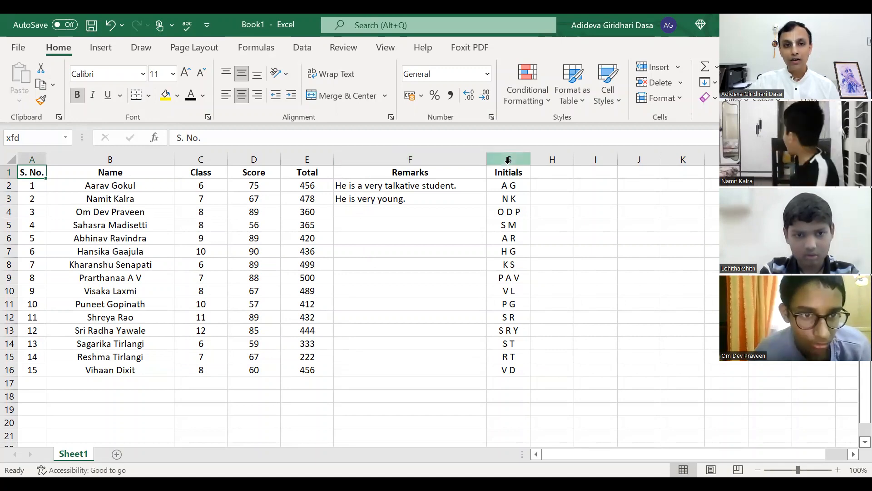
- Hide the Total and Remarks columns, E and F, and return to the first cell of the table
click(306, 160)
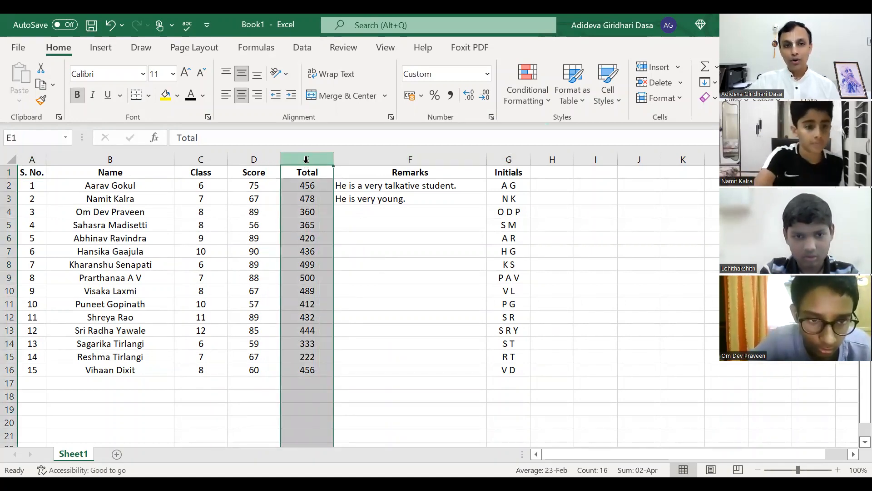
click(408, 278)
click(308, 160)
drag(309, 160, 369, 156)
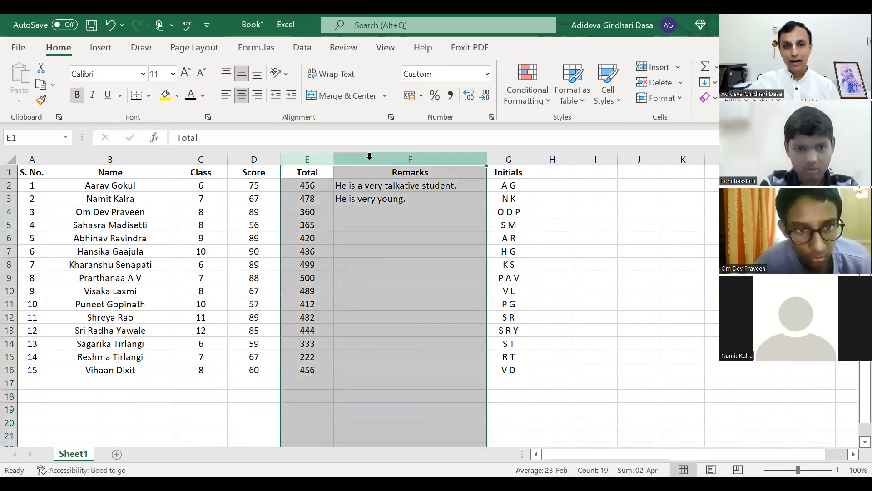
right_click(370, 159)
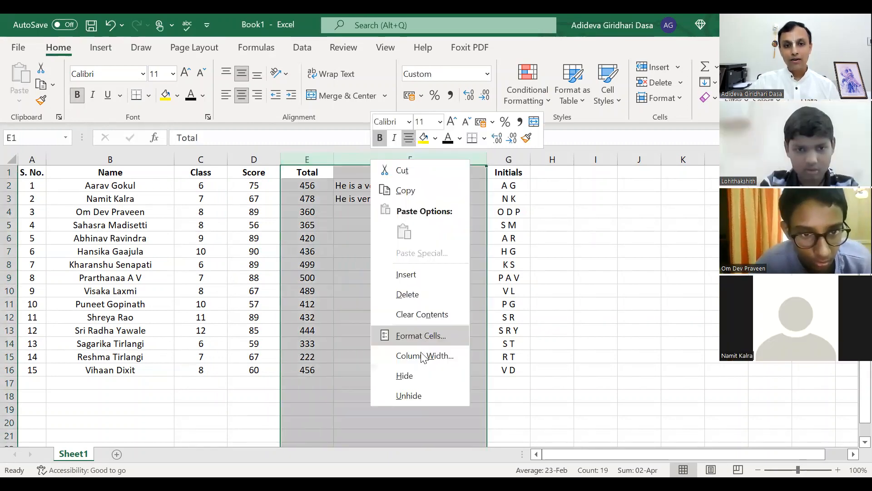
click(419, 376)
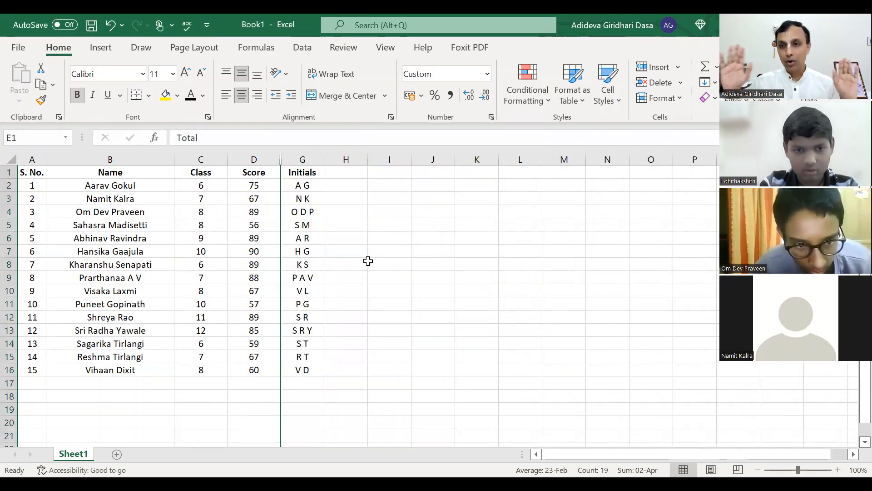
key(ctrl+Home)
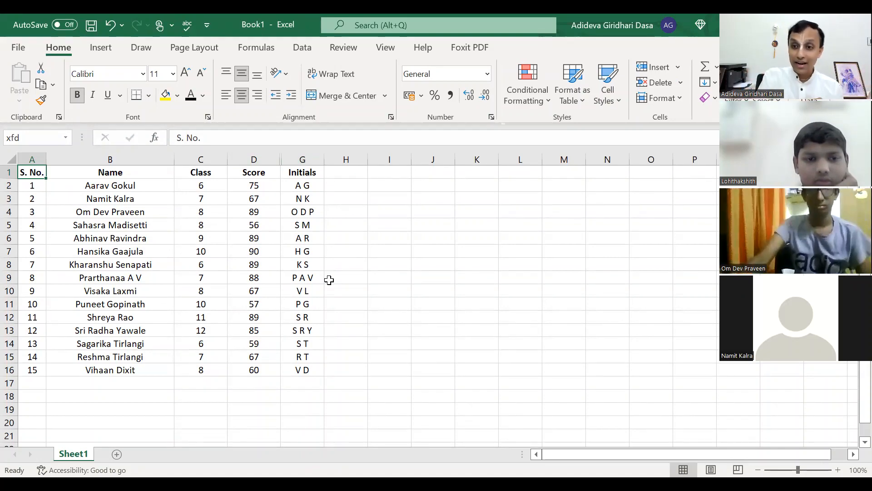
- Unhide the Total and Remarks columns between columns D and G, and return to the first cell of the table
click(261, 158)
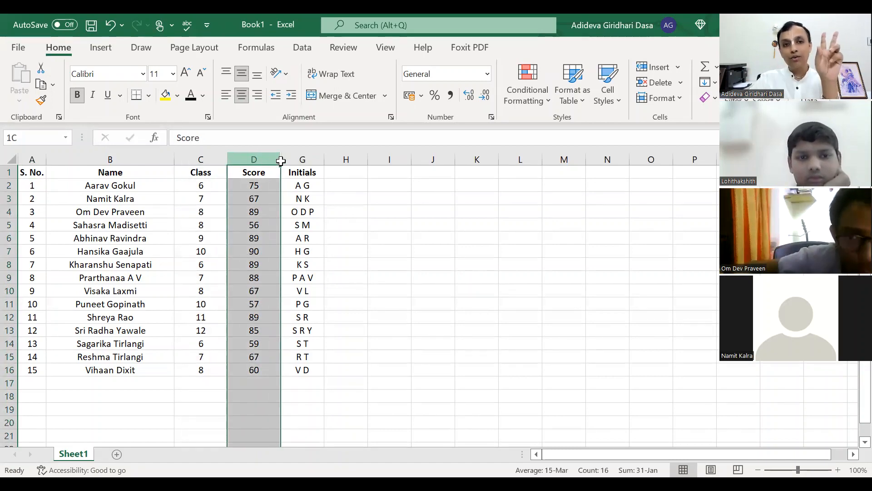
drag(281, 160, 301, 159)
scroll(302, 158, down, 3)
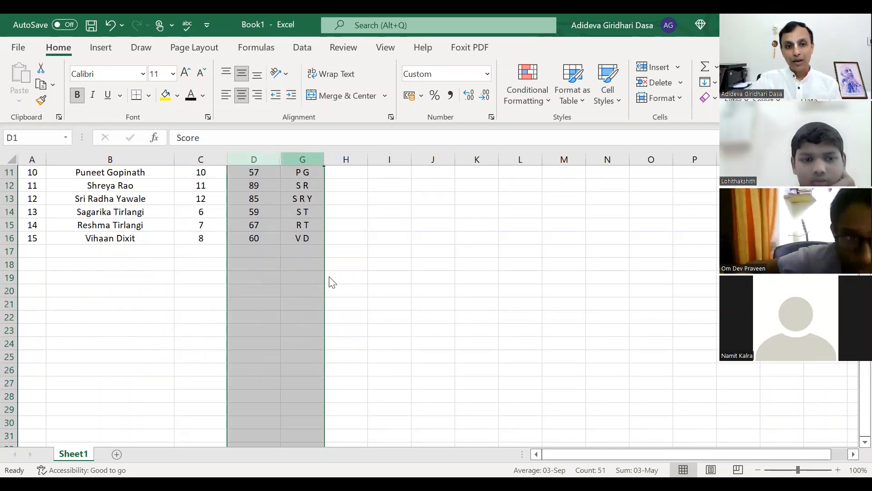
right_click(302, 159)
click(348, 394)
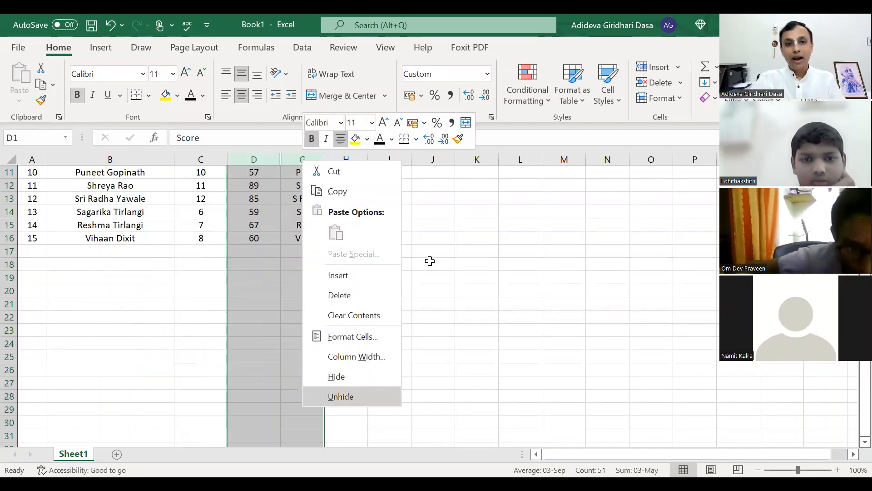
key(ctrl+Home)
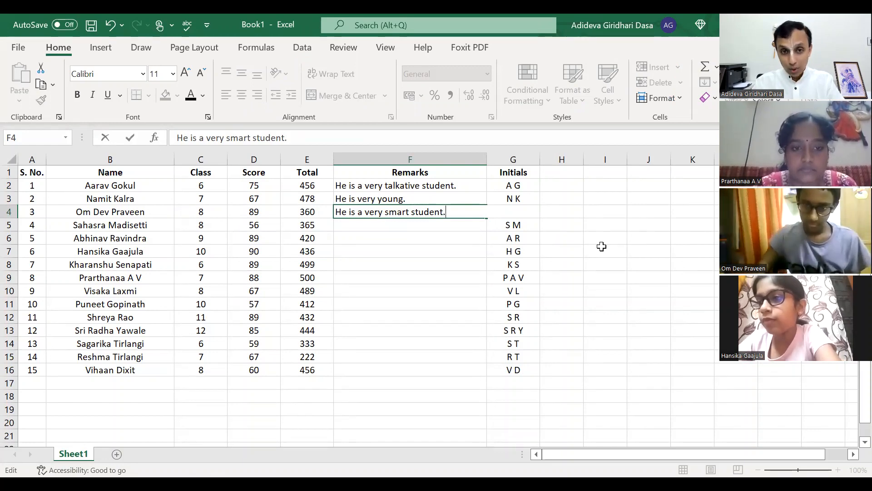
- Add a second line reading "He has a lot of friends." within remark cell F4 using an in-cell line break
key(shift+Return)
key(Down)
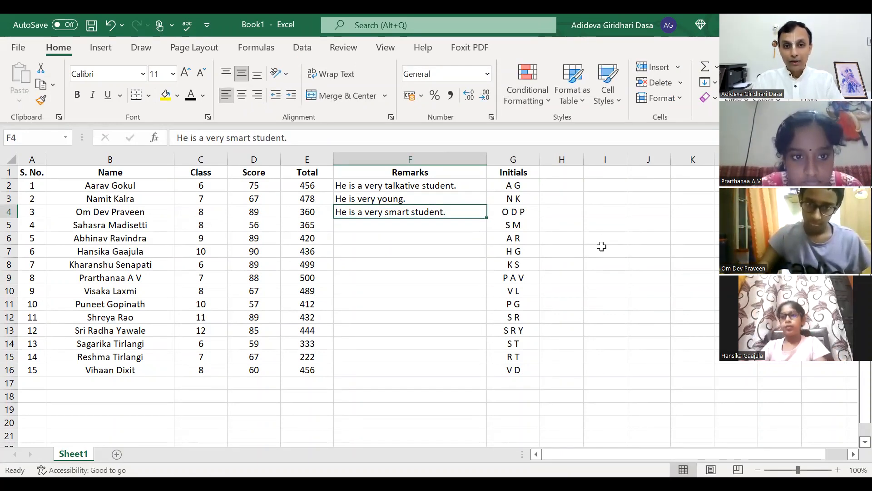
key(F2)
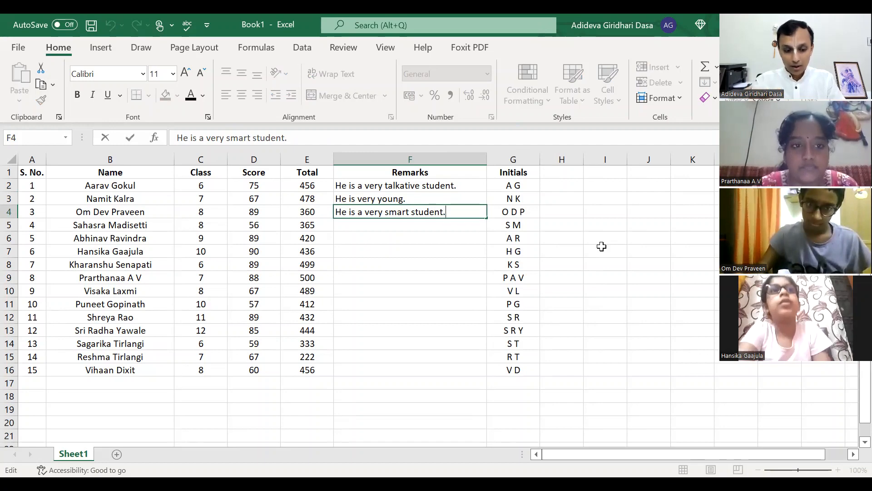
key(alt)
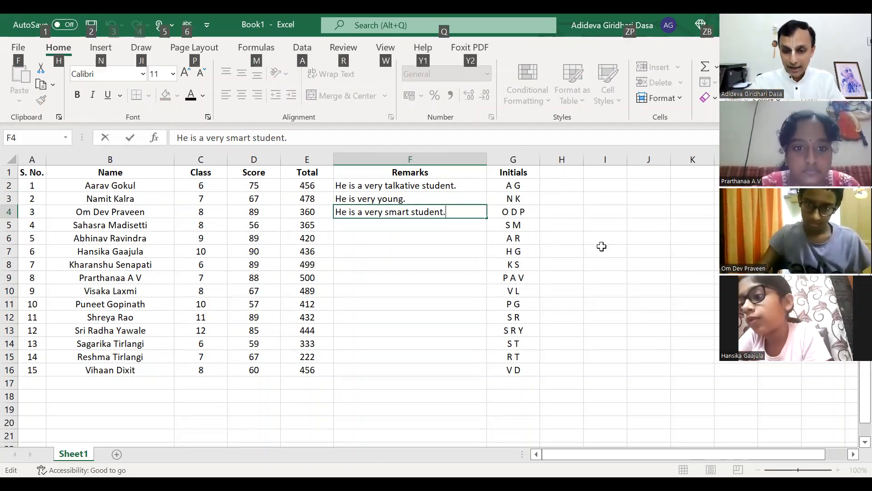
key(alt+Return)
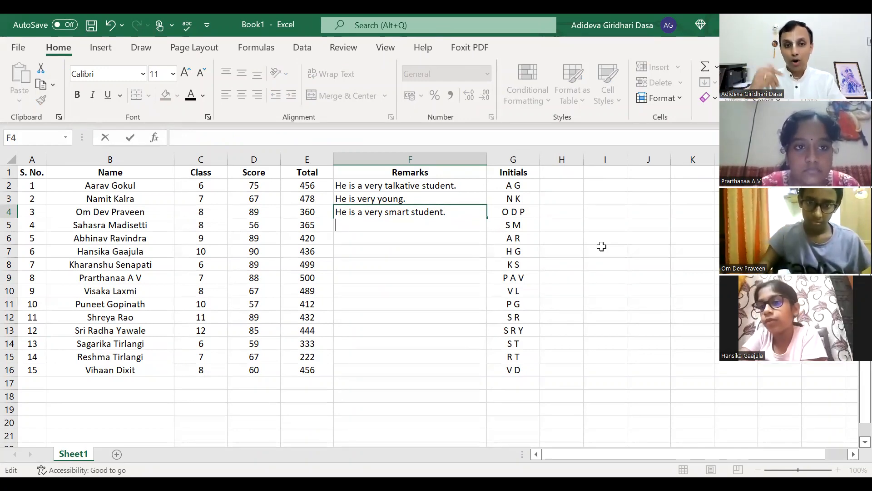
text(He has a )
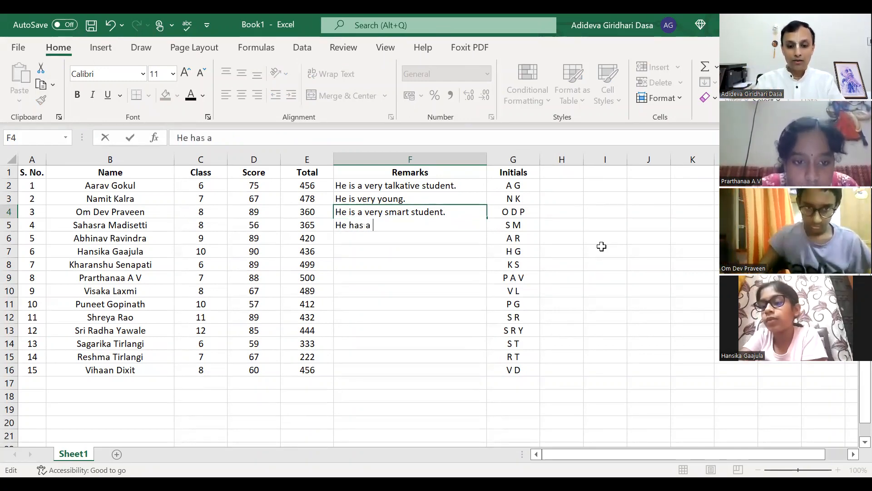
text(lot of friends.)
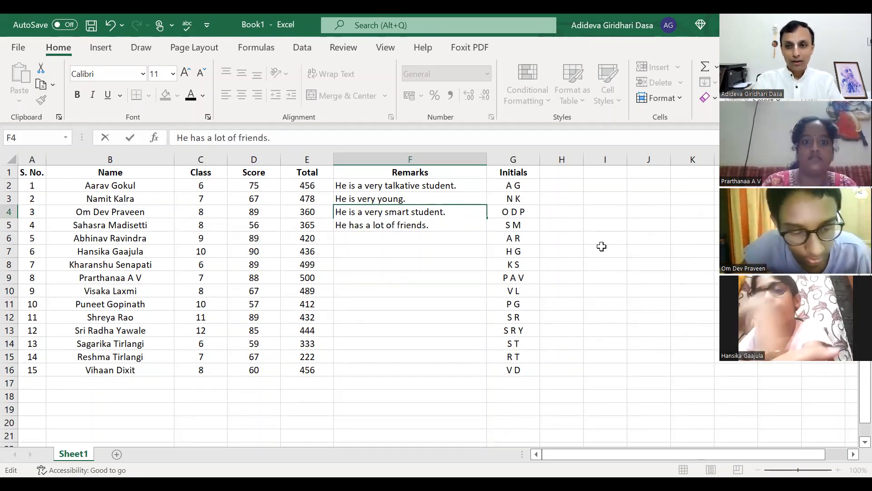
key(Return)
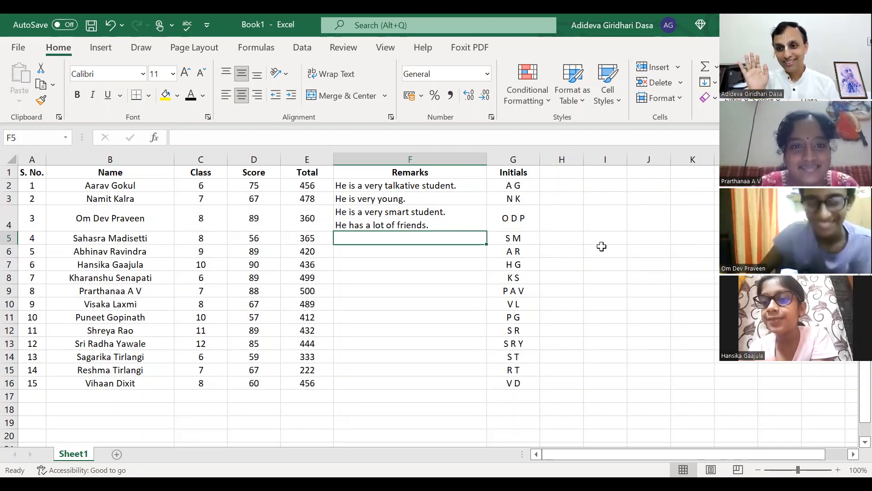
- Undo the added line, clear the remark in F4, and return to the first cell of the table
key(ctrl+z)
key(Delete)
key(ctrl+Home)
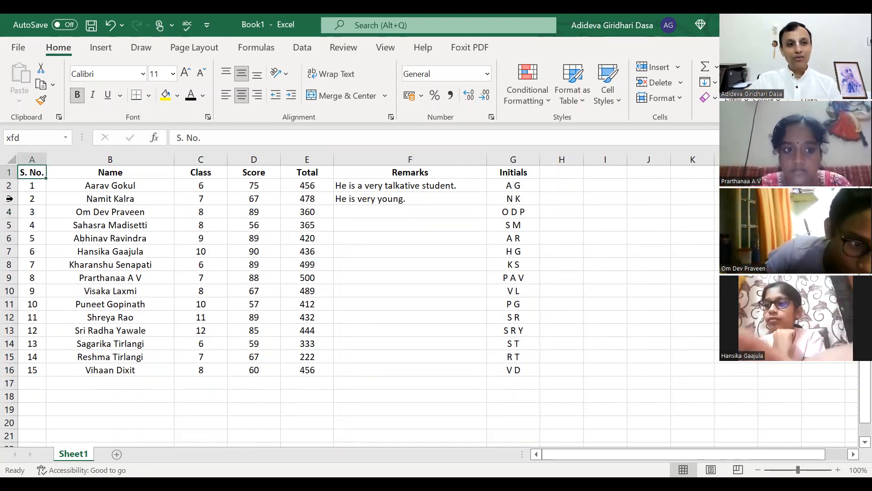
- Set the height of rows 2 through 16 to 30 and return to the first cell of the table
click(10, 186)
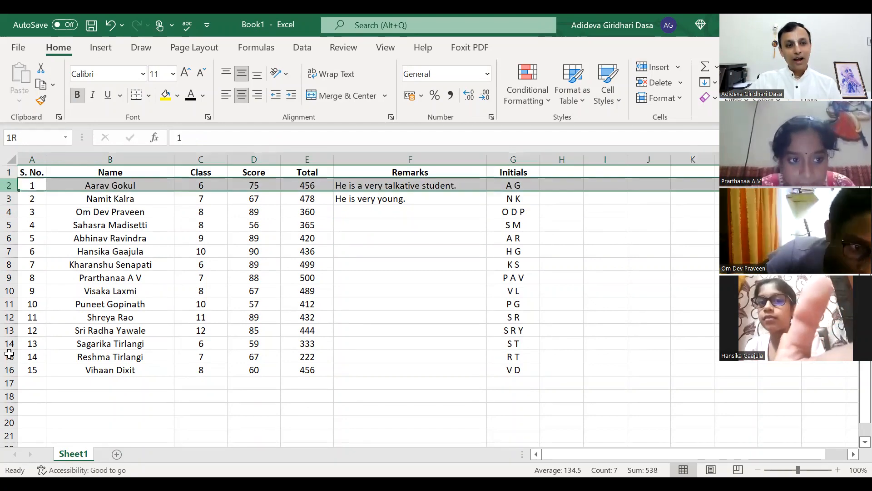
shift+click(9, 370)
right_click(9, 369)
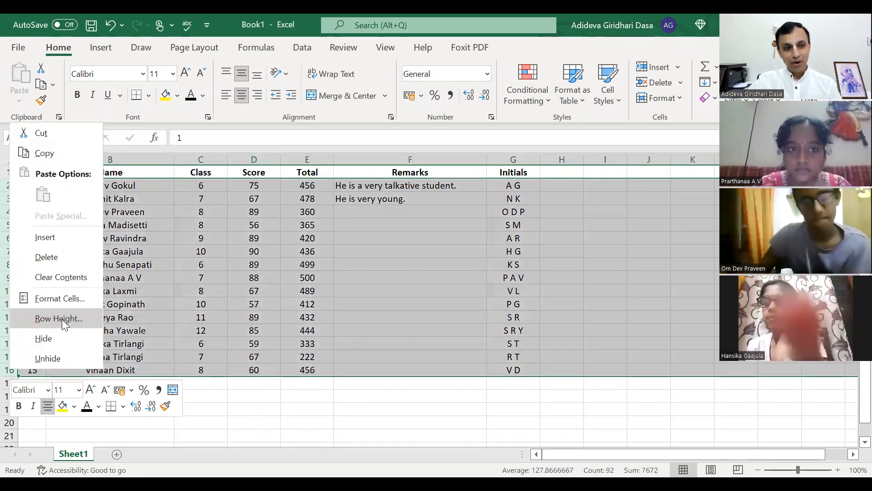
click(59, 318)
text(30)
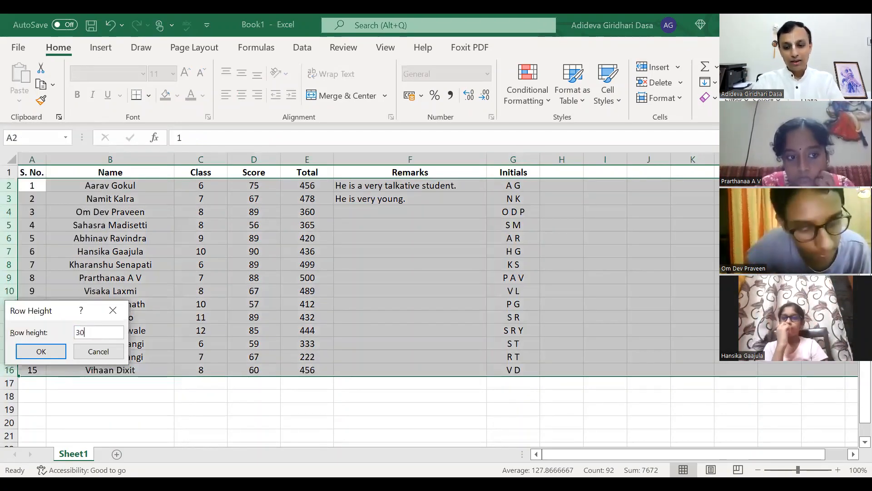
key(Return)
click(234, 300)
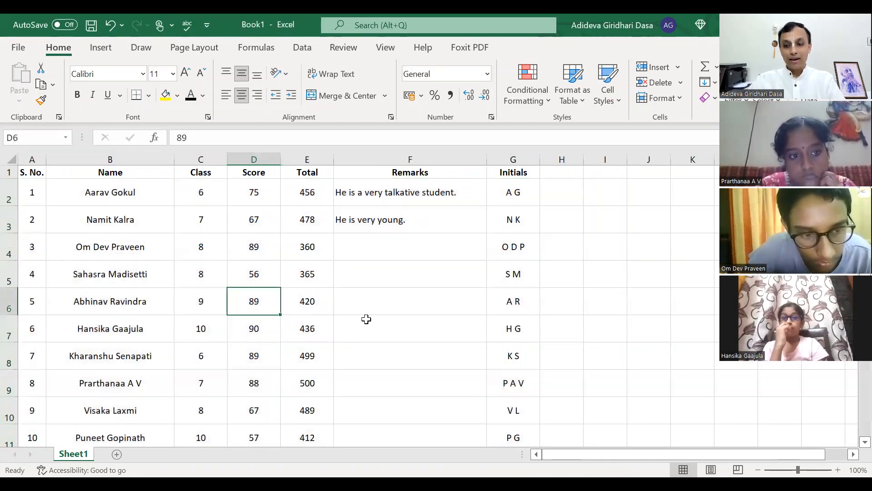
key(ctrl+Home)
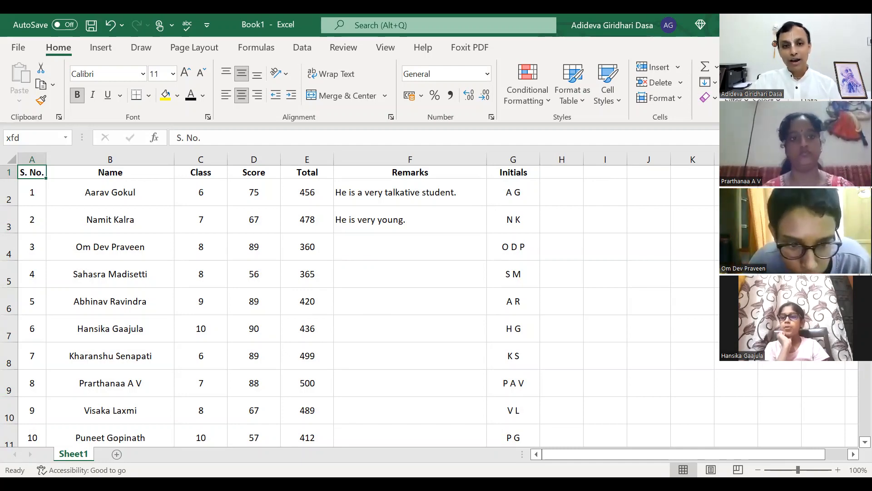
- Examine the last student's class, score and total in row 16 with the headers out of view, and return to the first cell
scroll(692, 222, down, 3)
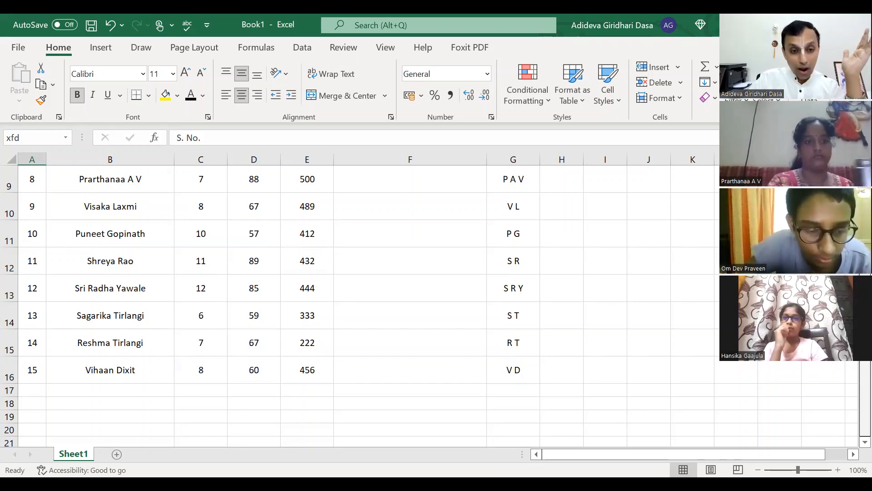
click(196, 372)
click(255, 373)
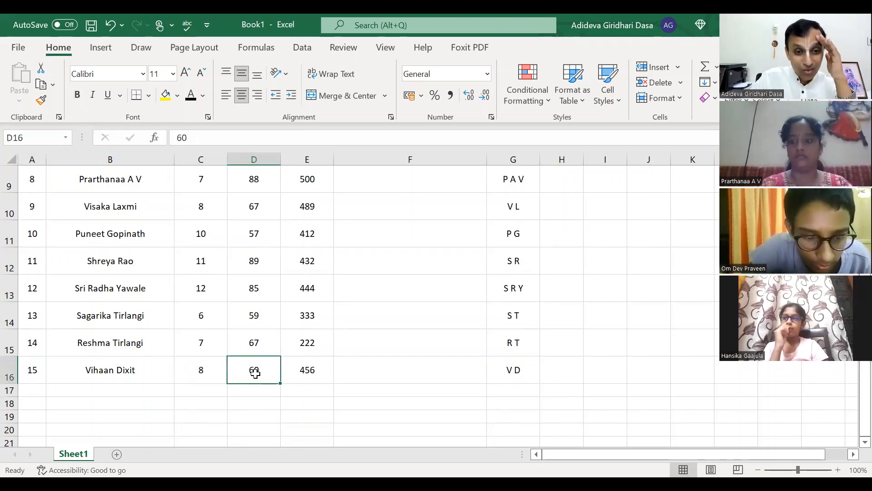
click(308, 370)
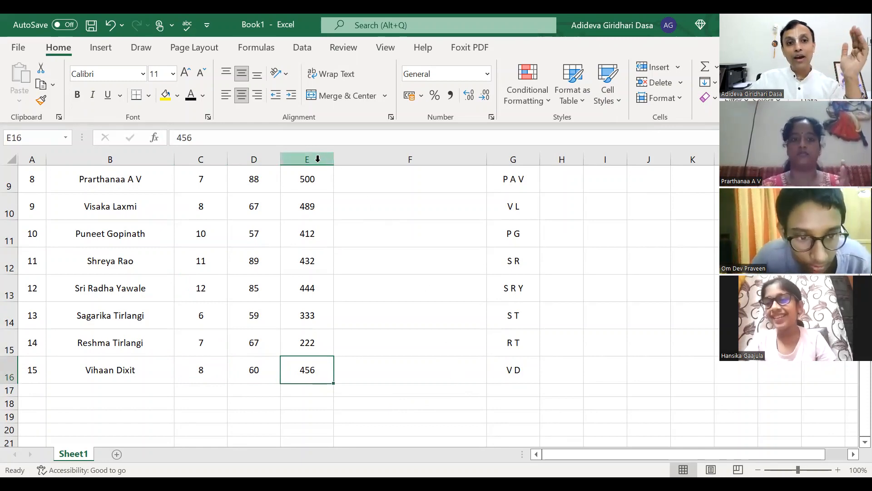
click(246, 368)
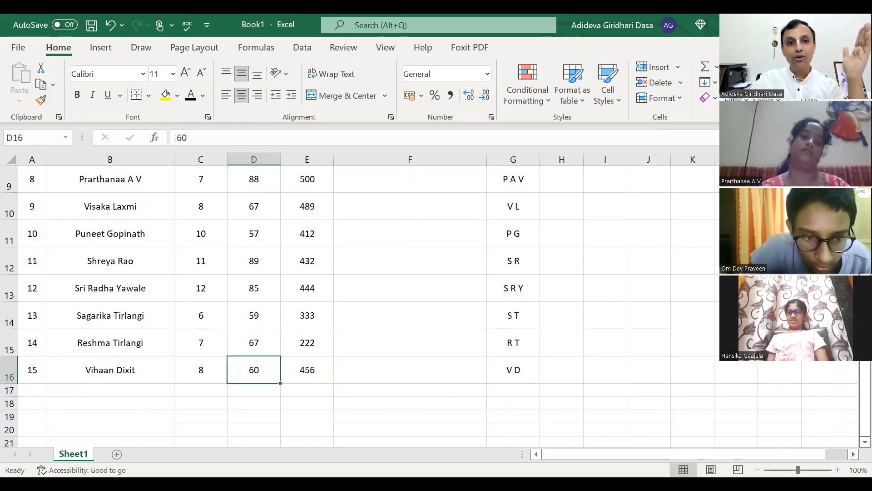
scroll(853, 380, up, 3)
mouse_move(854, 327)
mouse_down()
mouse_move(853, 416)
mouse_move(854, 327)
mouse_up()
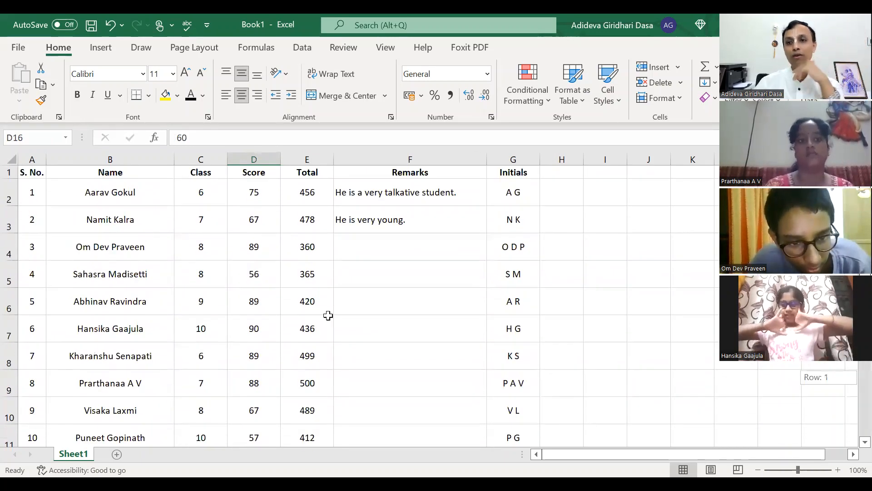
click(30, 173)
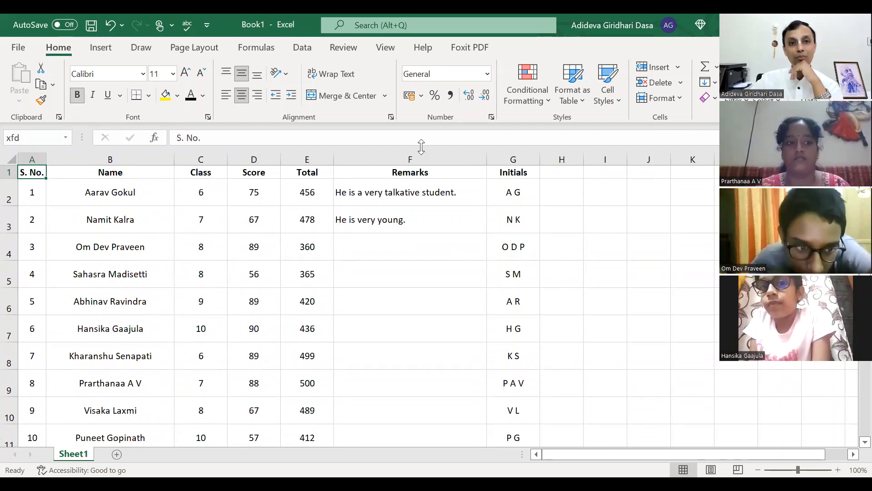
click(298, 49)
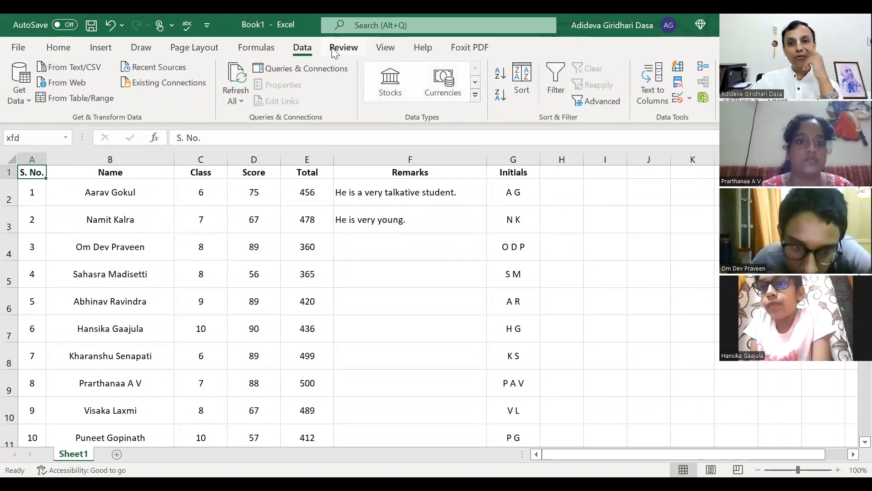
click(351, 47)
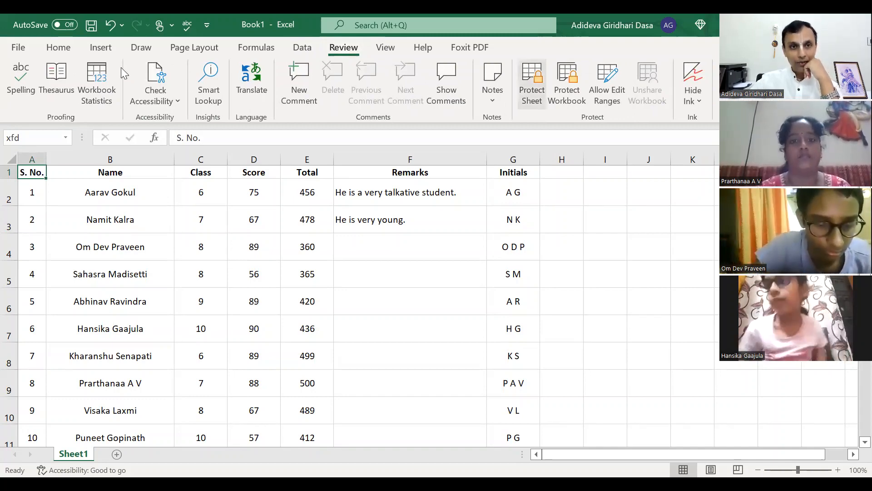
click(109, 51)
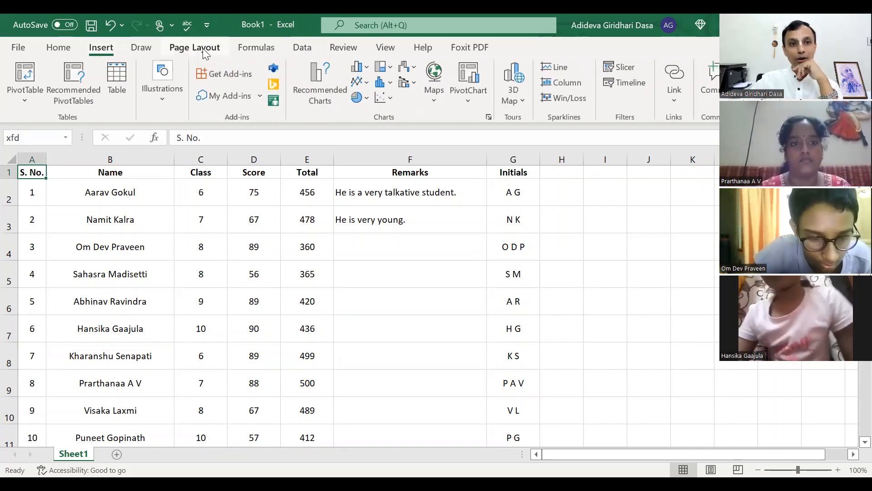
click(300, 49)
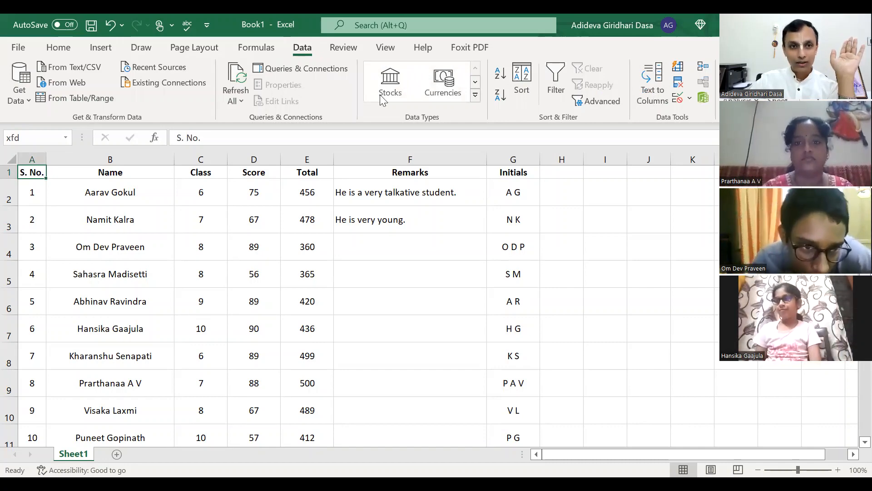
click(344, 48)
- Freeze the panes above row 2 with Freeze Panes, keeping the header row fixed during scrolling
click(386, 47)
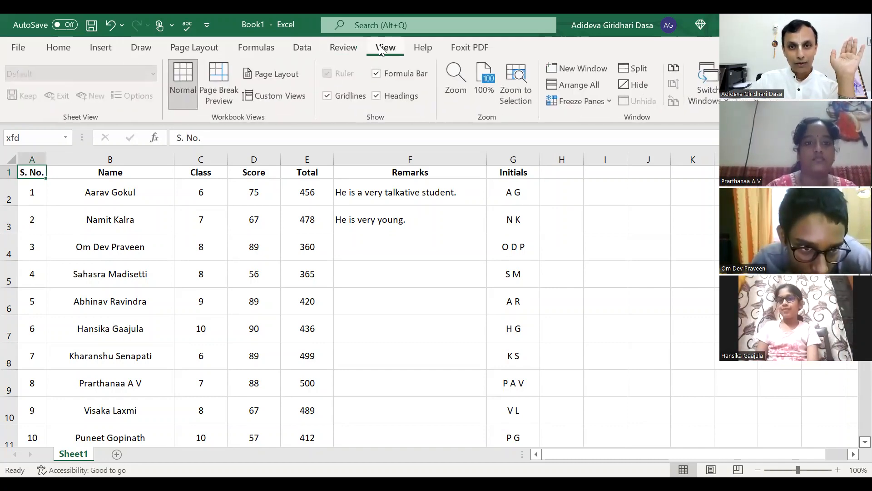
click(83, 197)
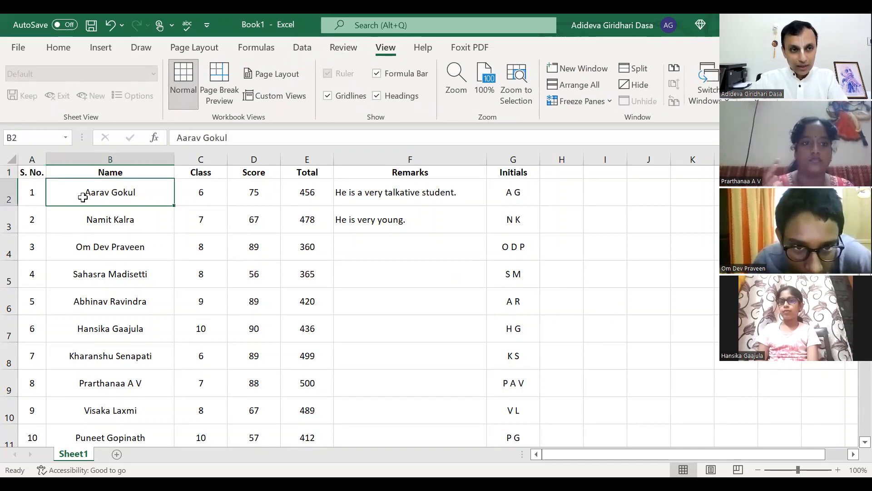
click(9, 191)
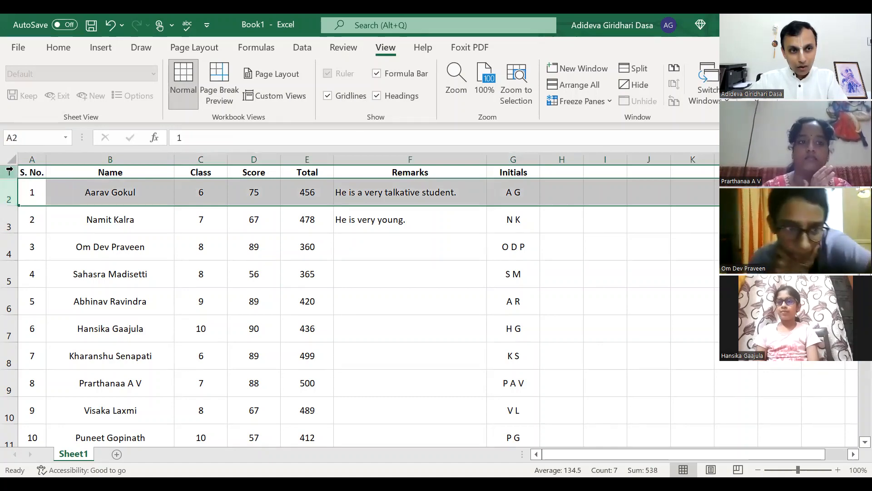
click(9, 172)
click(9, 193)
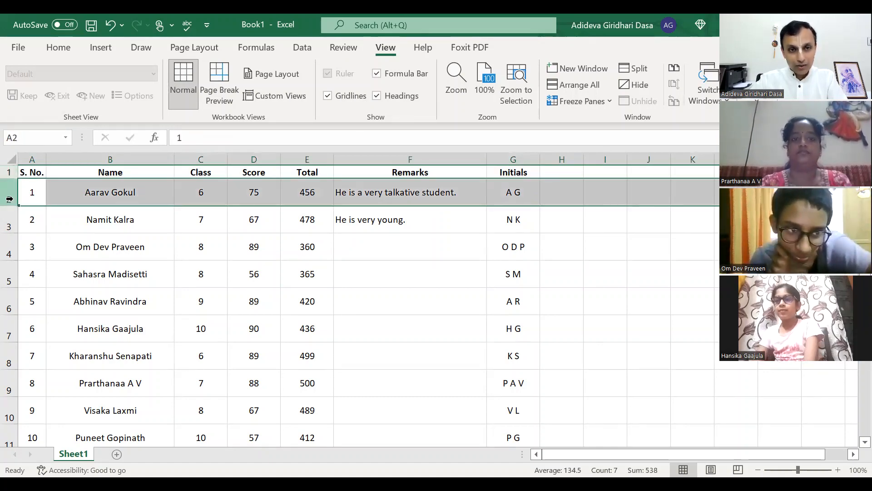
click(601, 101)
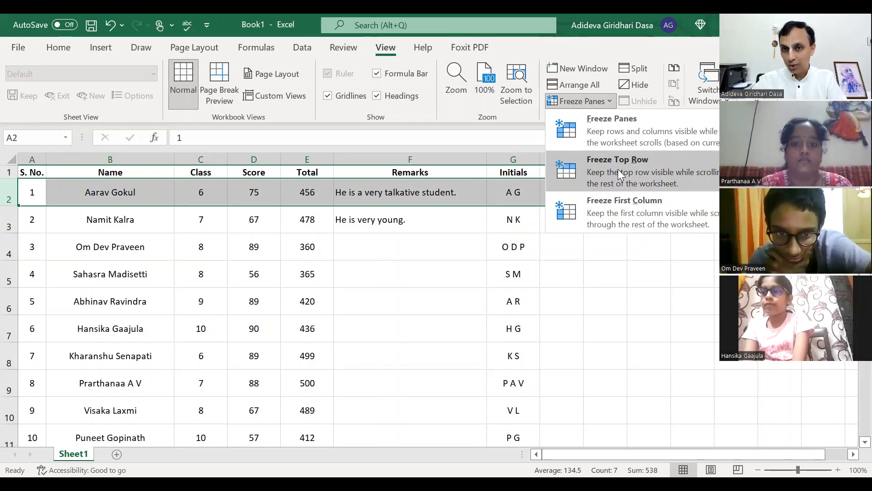
click(620, 132)
- Check the frozen header row against the student rows down to the end of the table
click(254, 300)
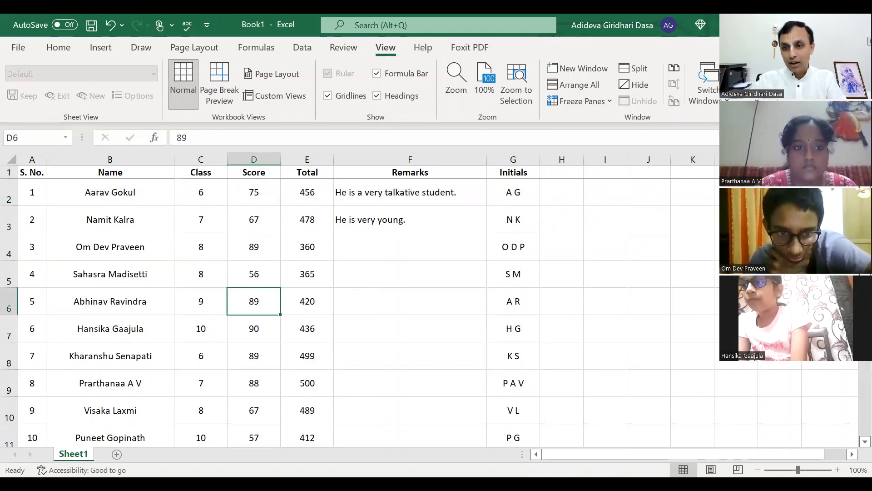
scroll(852, 447, down, 5)
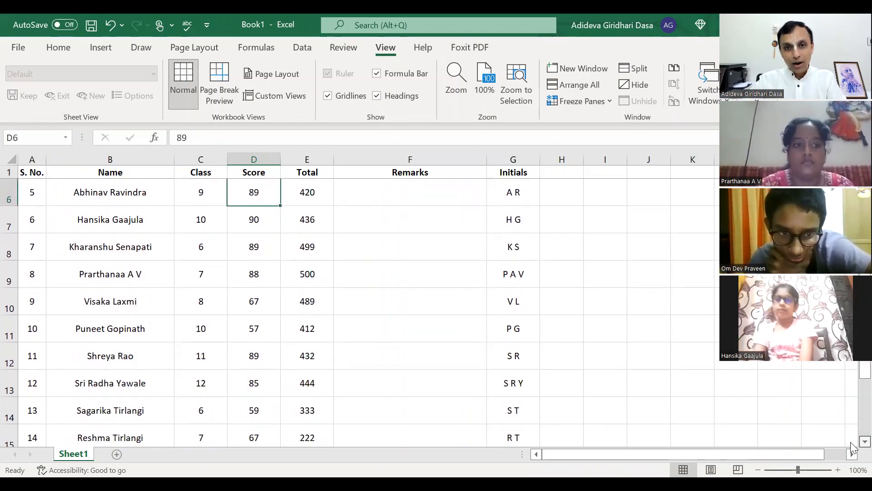
scroll(852, 448, down, 3)
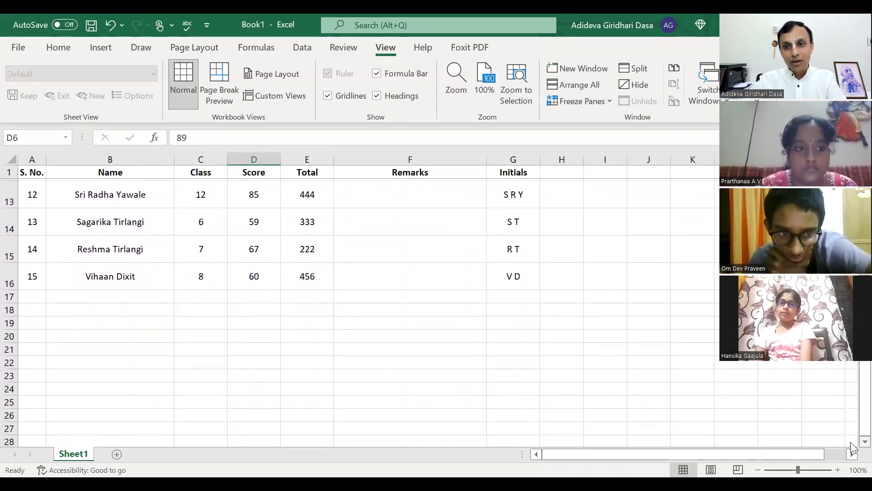
scroll(852, 448, down, 1)
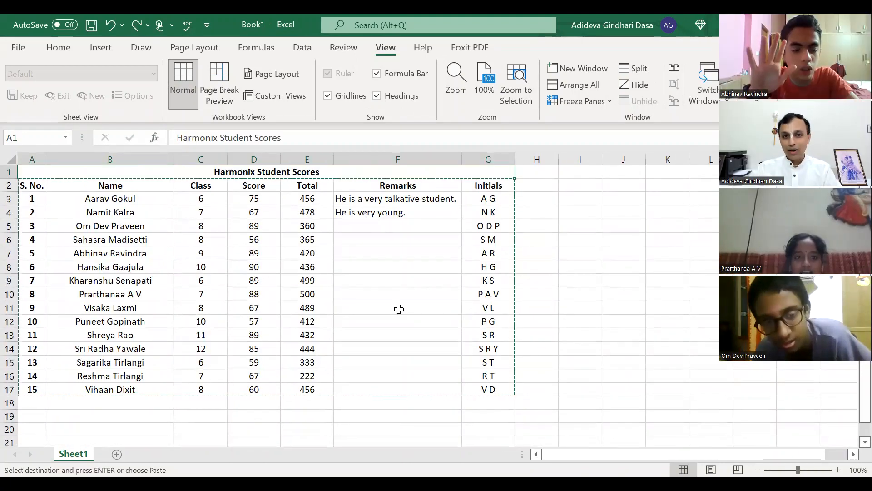
click(398, 308)
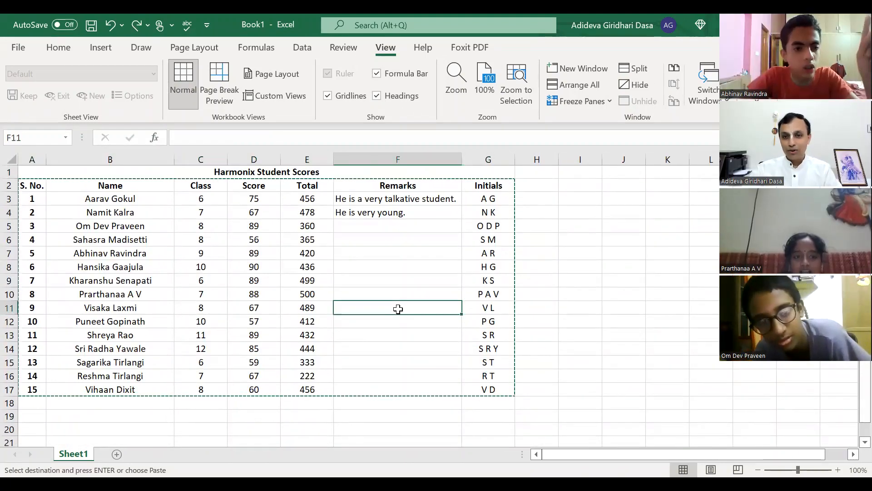
- Copy the student score table in A2:G17, including its header row but not the title
drag(29, 185, 474, 389)
key(ctrl+v)
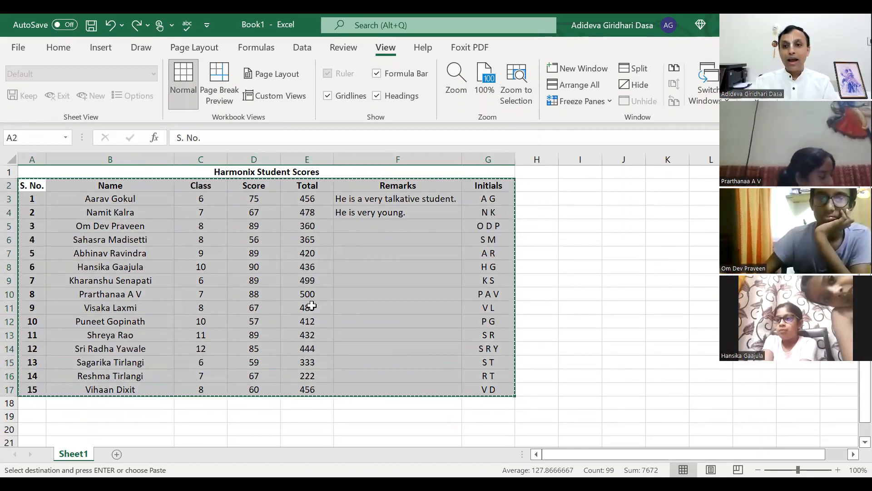
right_click(367, 293)
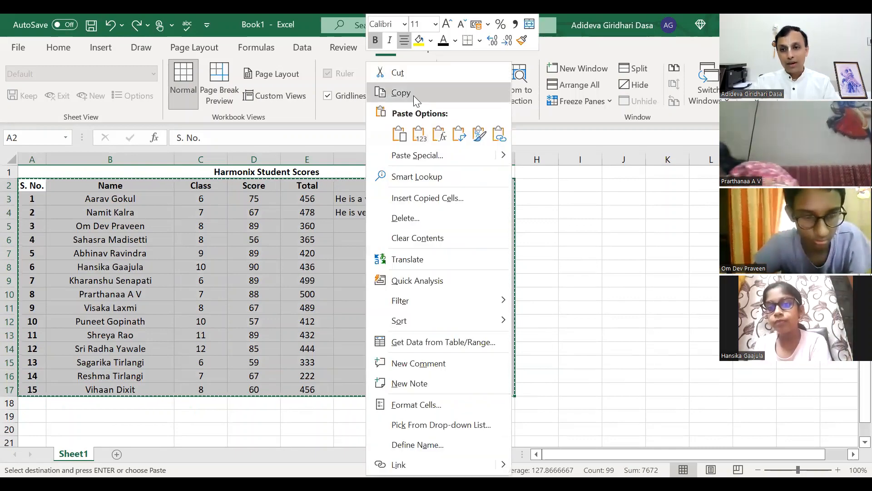
click(413, 95)
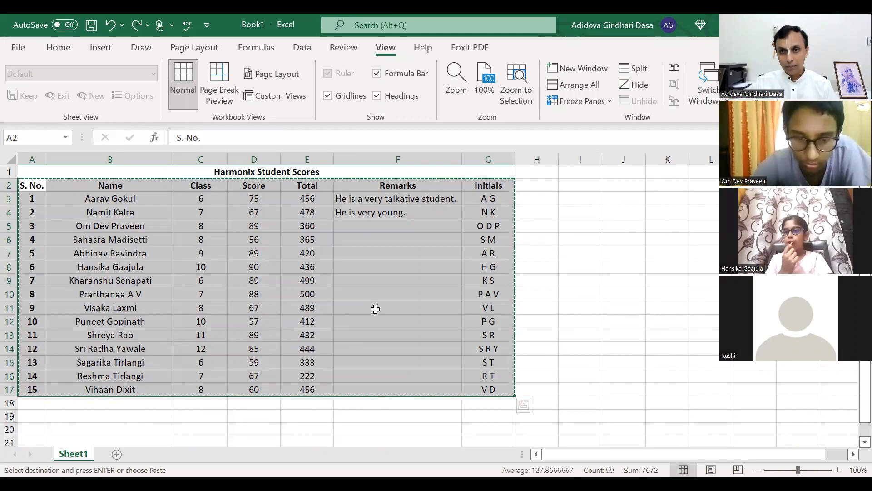
- Paste the copied table transposed at A19 using Paste Special with the Transpose option and everything else at its default
click(34, 416)
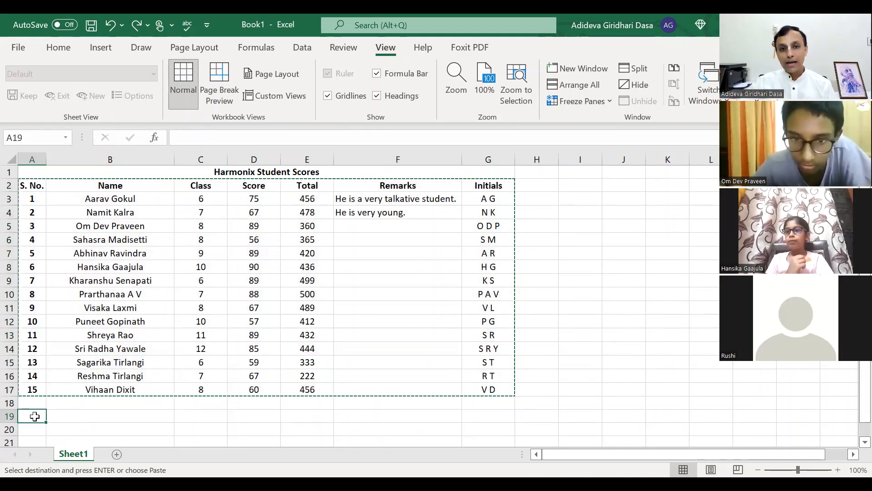
right_click(35, 418)
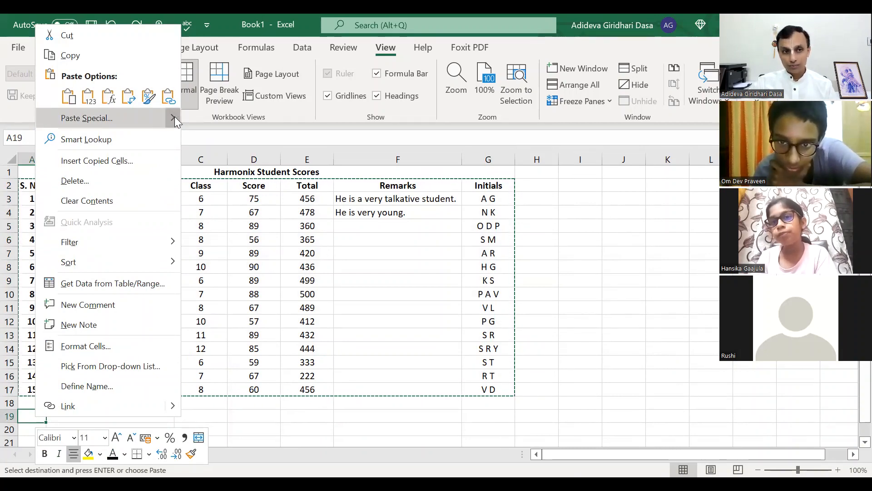
mouse_move(175, 117)
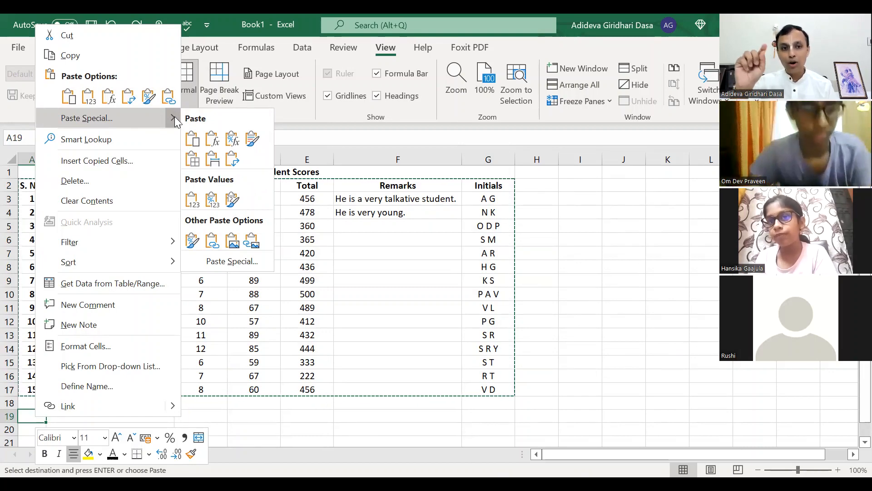
click(227, 262)
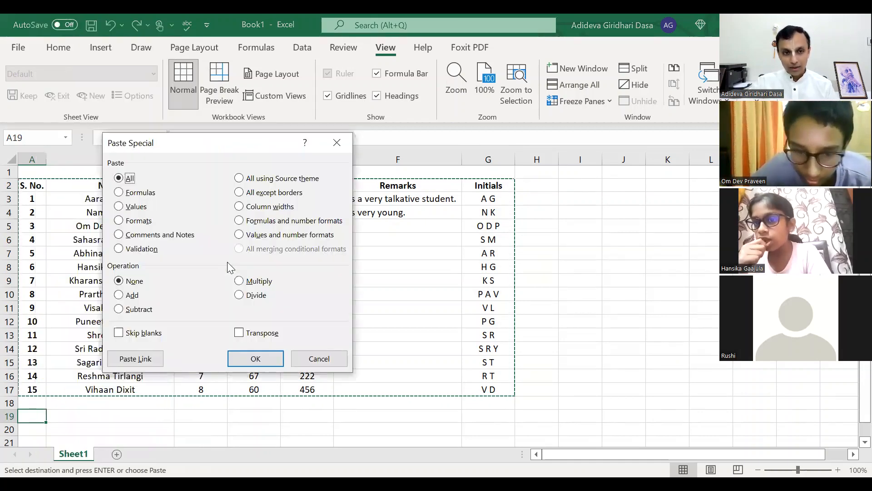
click(255, 335)
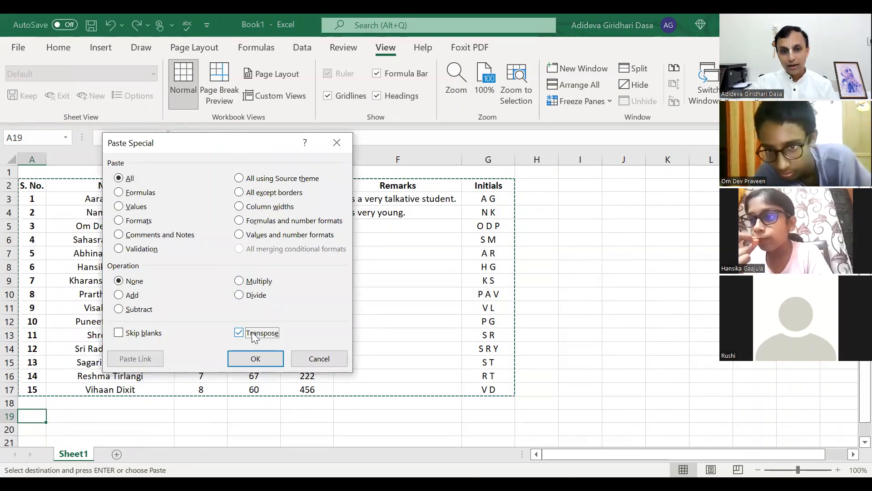
click(254, 358)
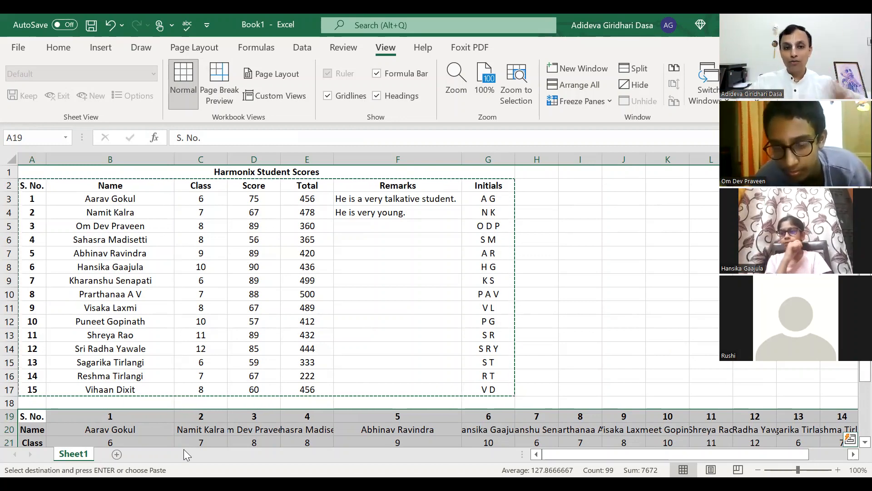
click(104, 280)
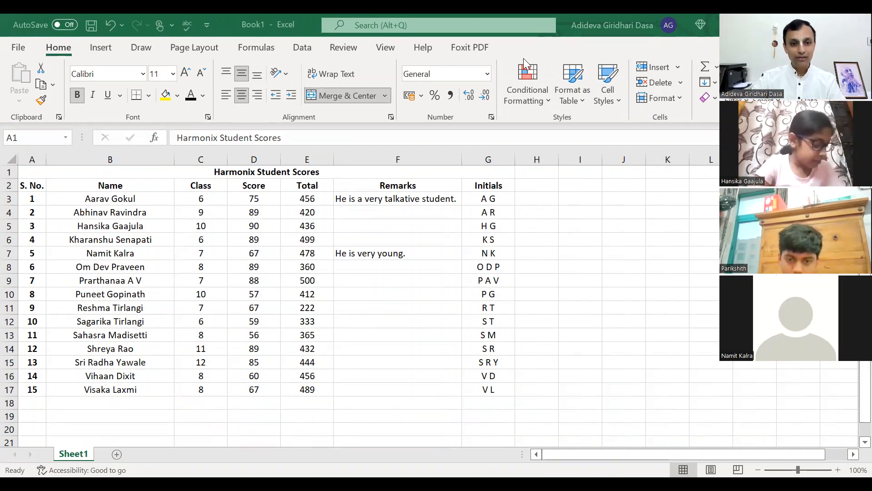
click(298, 408)
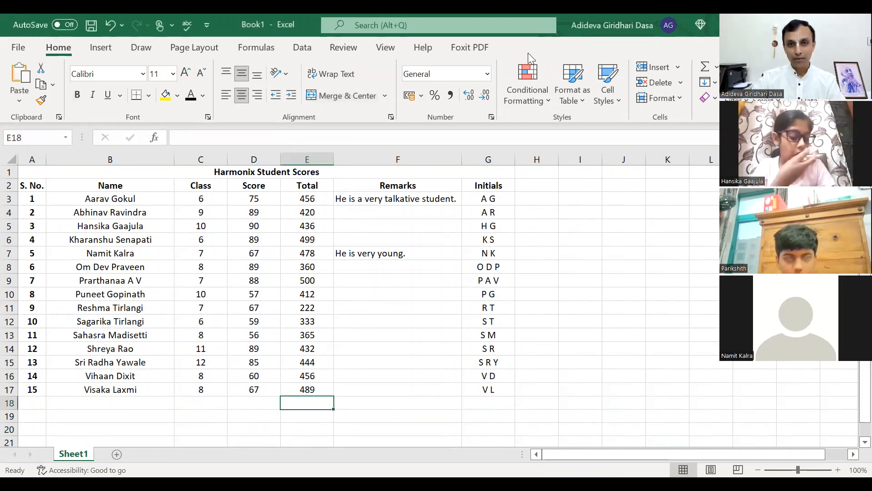